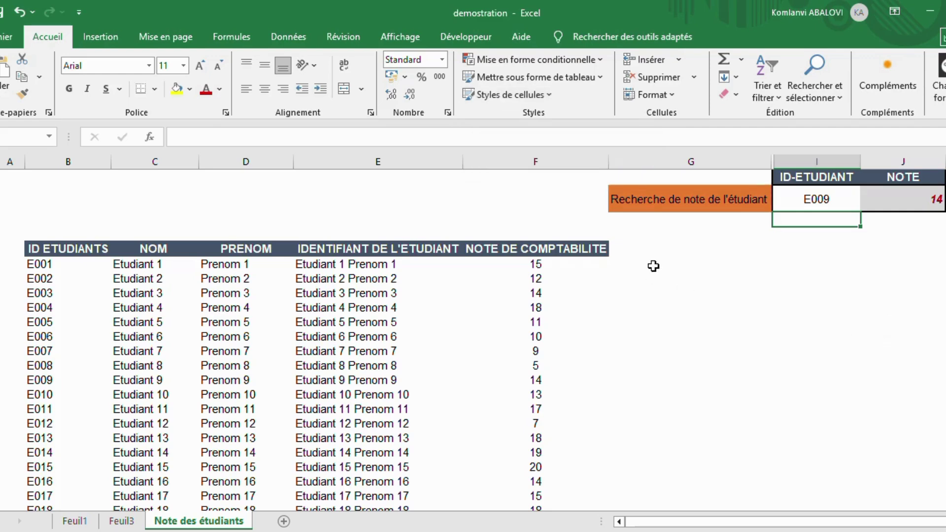
- Change the student ID in lookup cell I2 to E0015
click(804, 197)
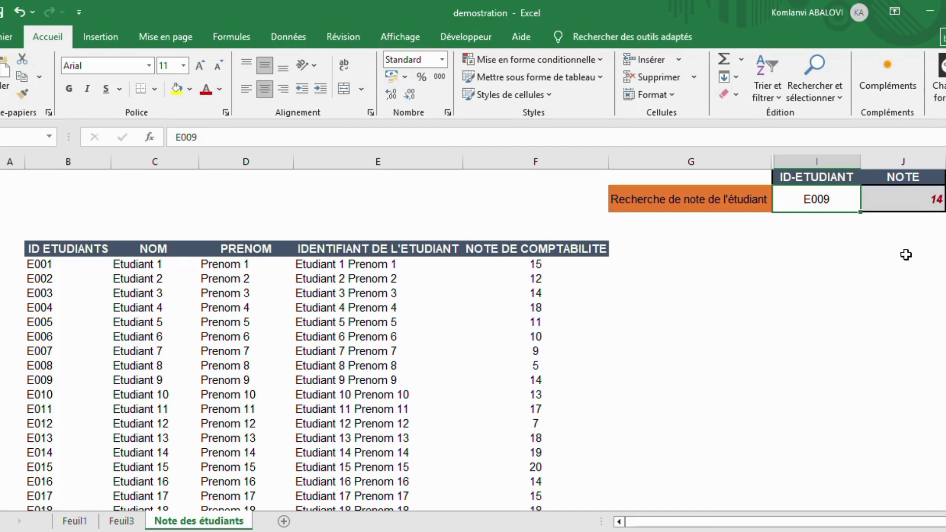
key(F2)
key(BackSpace)
key(BackSpace)
key(BackSpace)
text(0015)
key(Return)
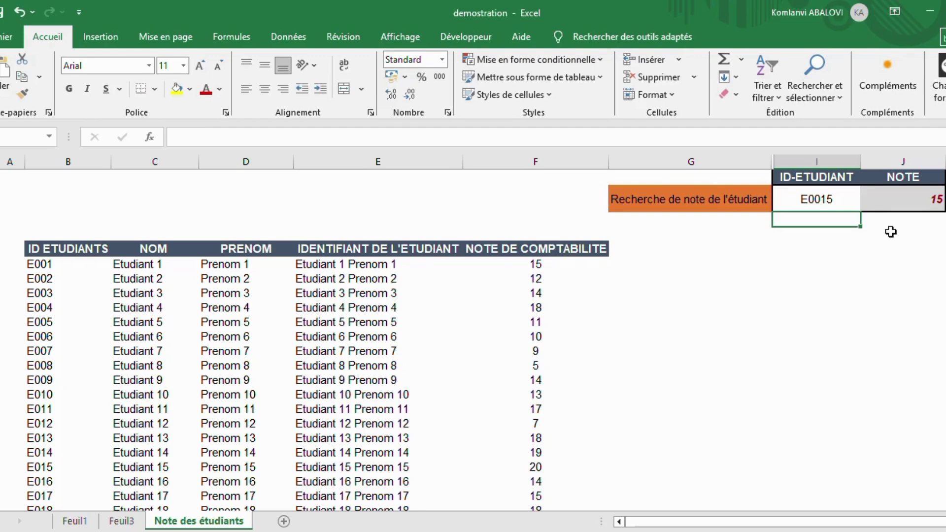
- Clear the student ID from lookup cell I2
click(822, 203)
key(F2)
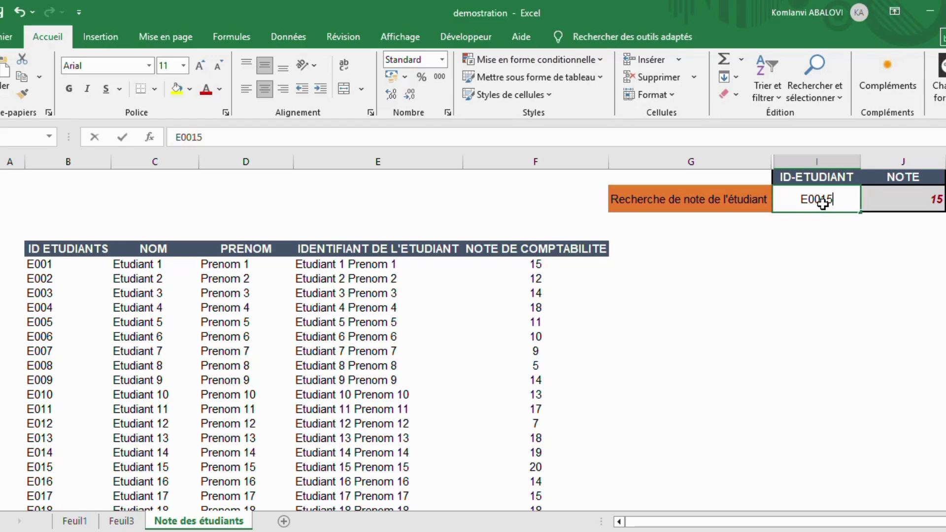
key(BackSpace)
key(BackSpace)
key(BackSpace)
key(BackSpace)
key(BackSpace)
- Replace the formula in the cell under NOTE with a new RECHERCHEV function that uses I2 as the lookup value
click(924, 196)
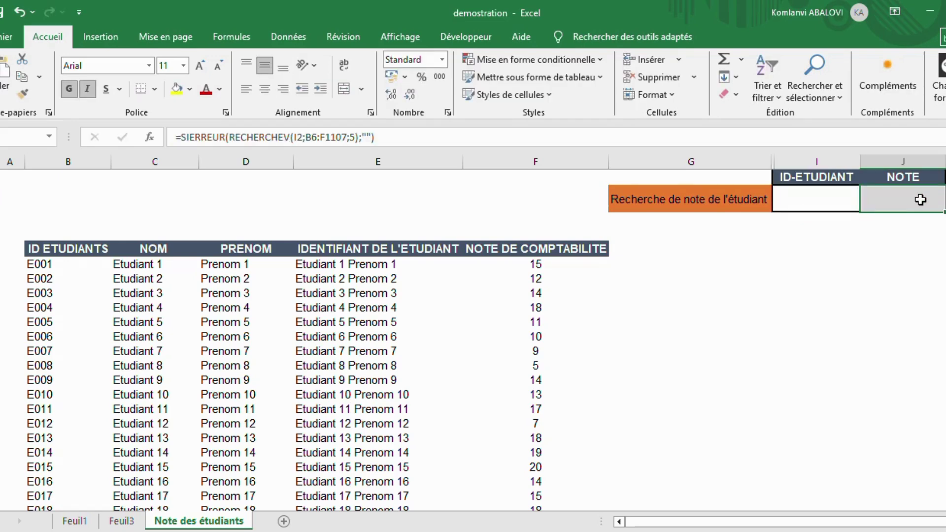
double_click(920, 199)
click(917, 262)
click(894, 197)
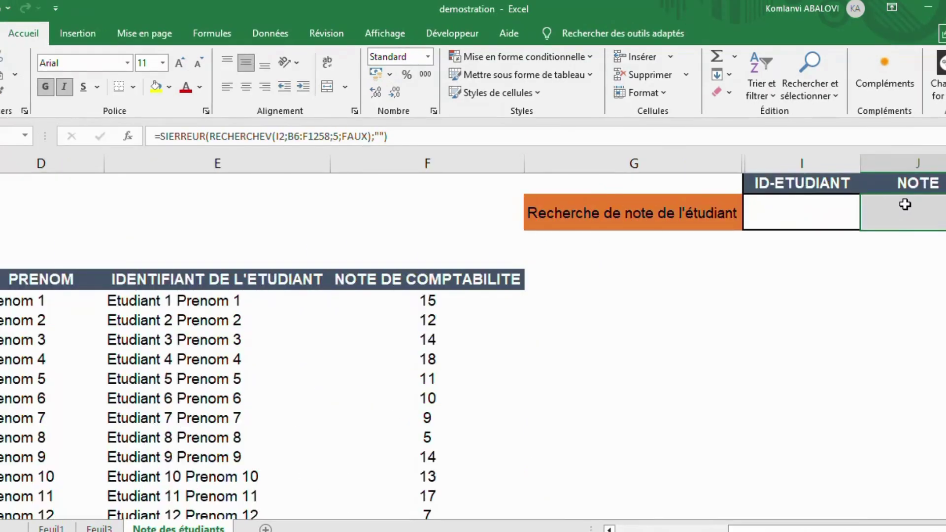
double_click(904, 206)
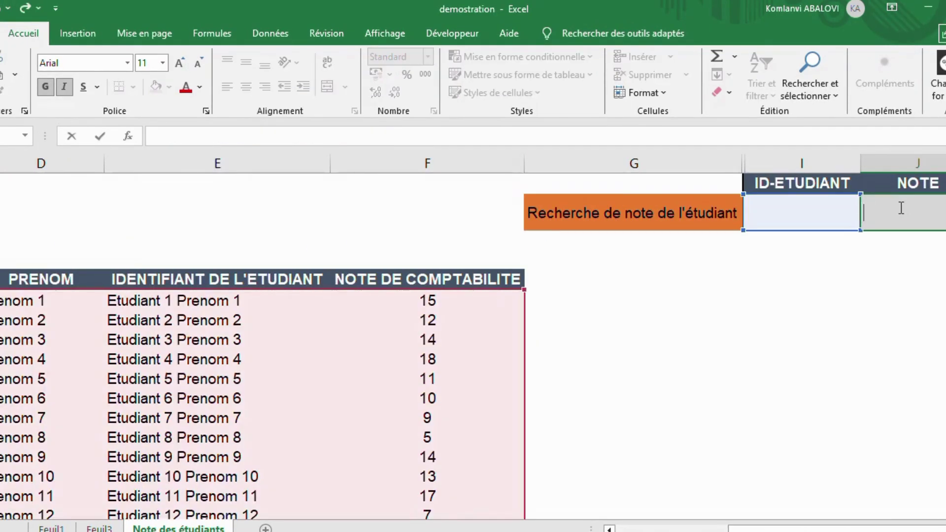
text(=r)
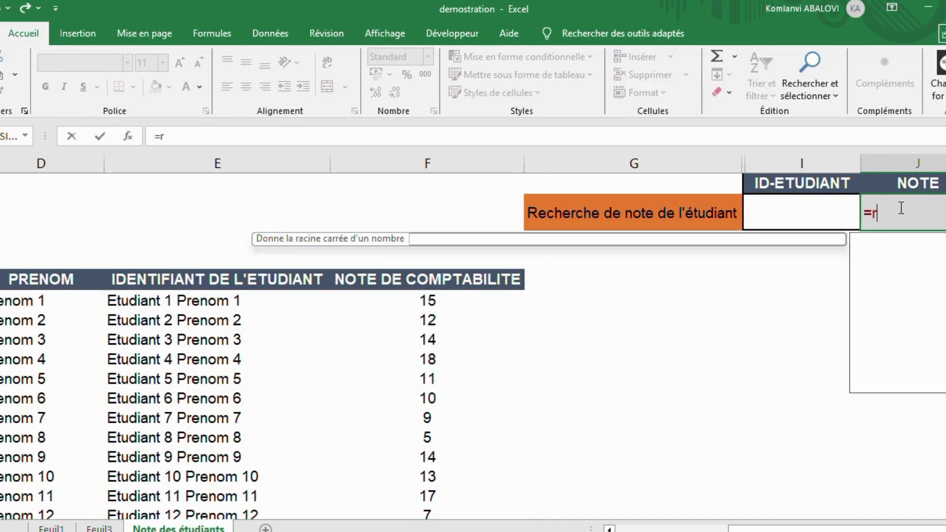
text(eche)
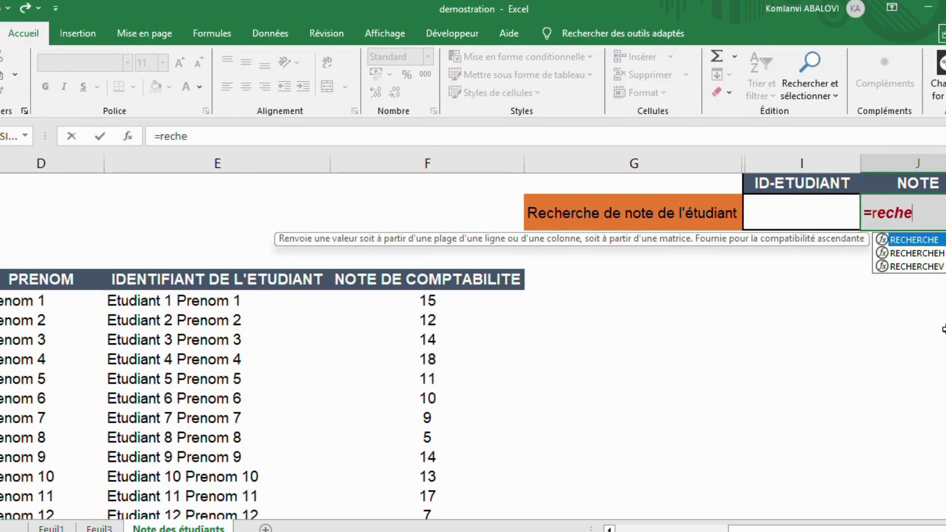
double_click(915, 266)
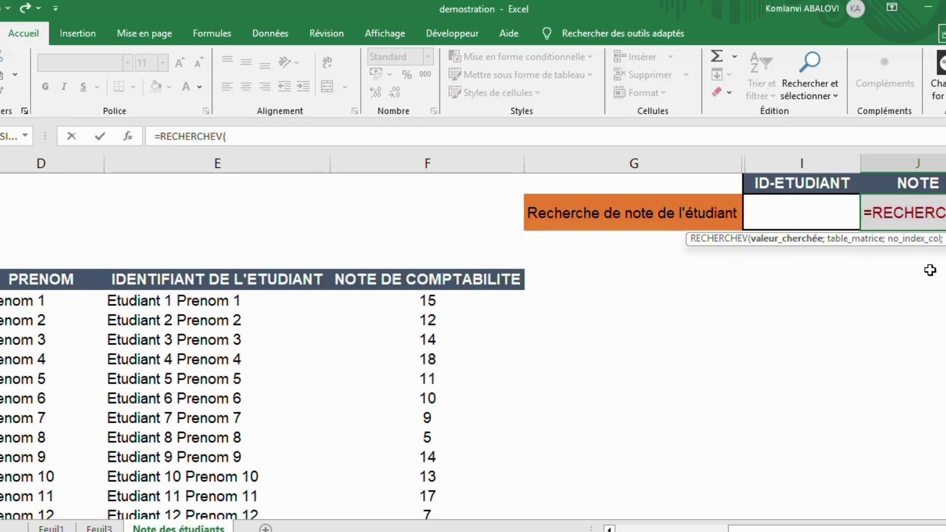
click(839, 222)
text(;)
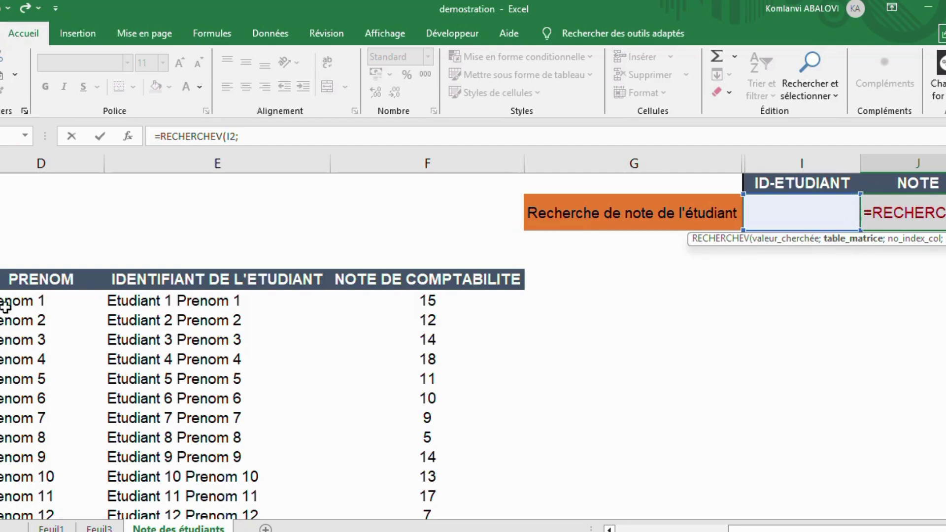
- Set the RECHERCHEV table range to B6:F138, covering the student ID through accounting grade columns
drag(827, 528, 701, 528)
click(106, 303)
drag(106, 303, 677, 435)
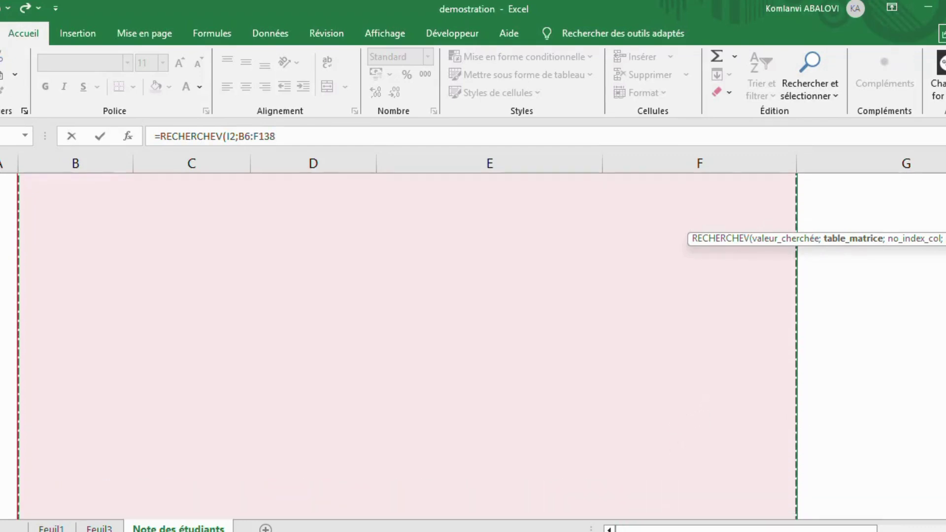
drag(945, 492, 945, 192)
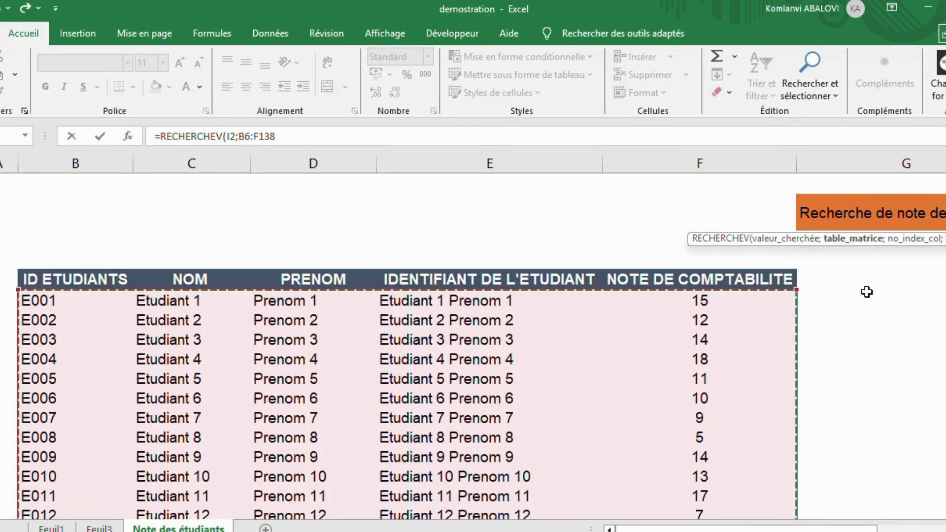
text(;)
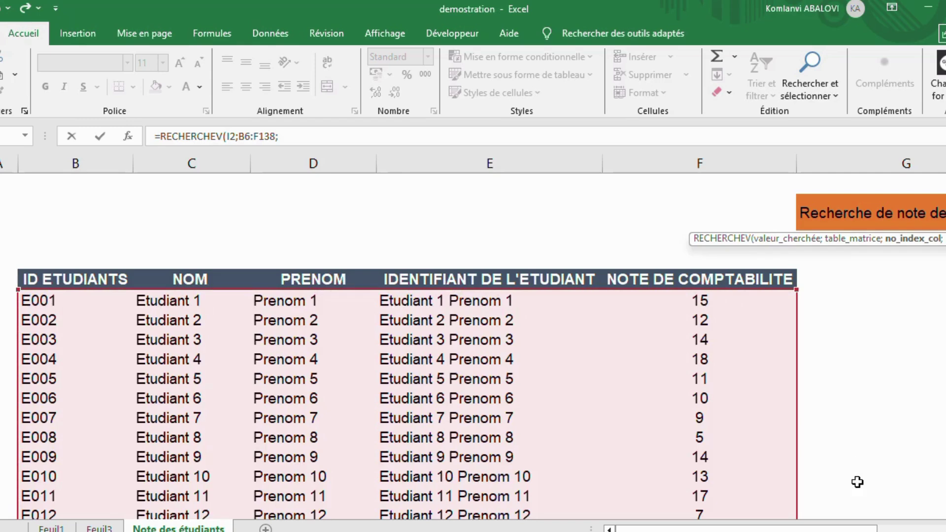
- Complete the RECHERCHEV formula with column index 5 and exact match FAUX, and enter it in the cell
drag(852, 530, 832, 530)
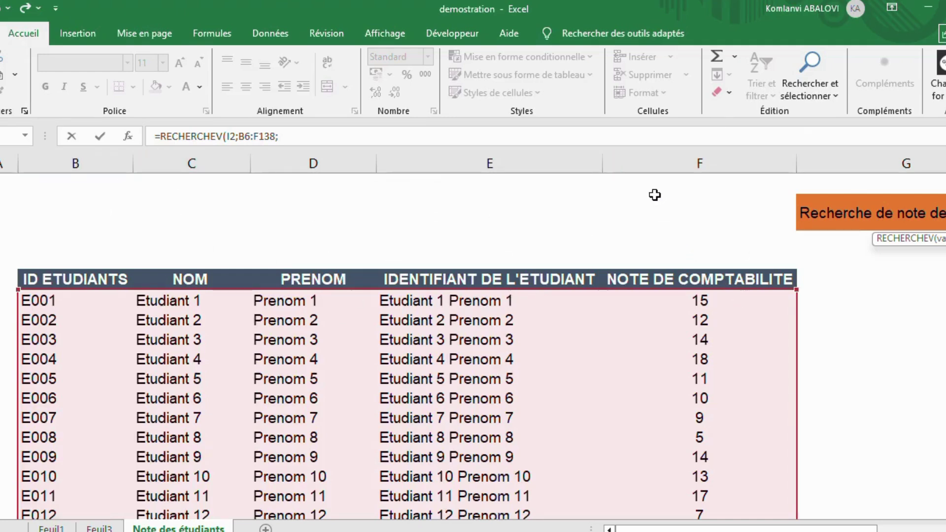
text(5)
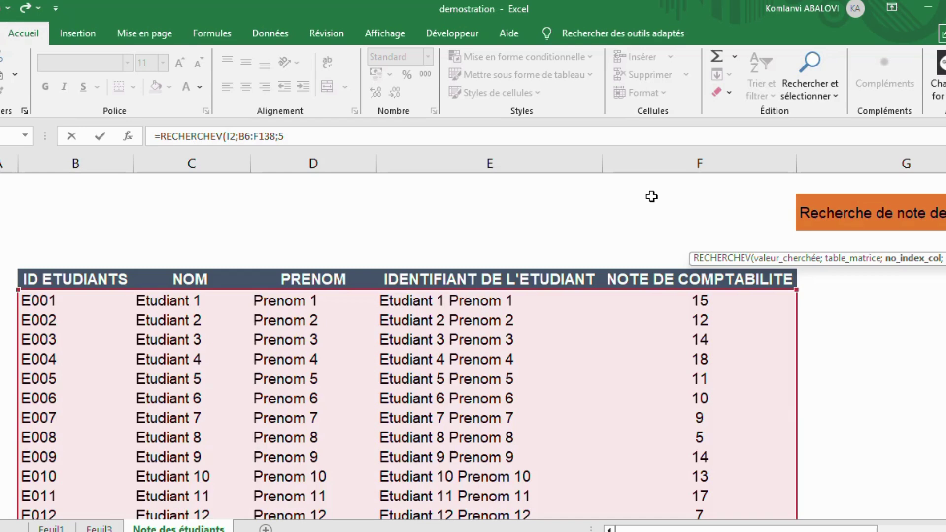
text(;)
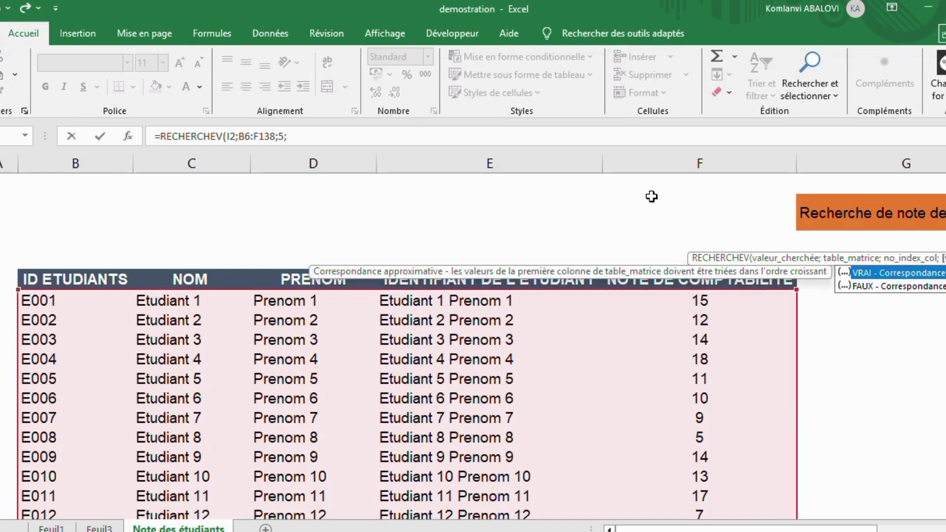
double_click(896, 289)
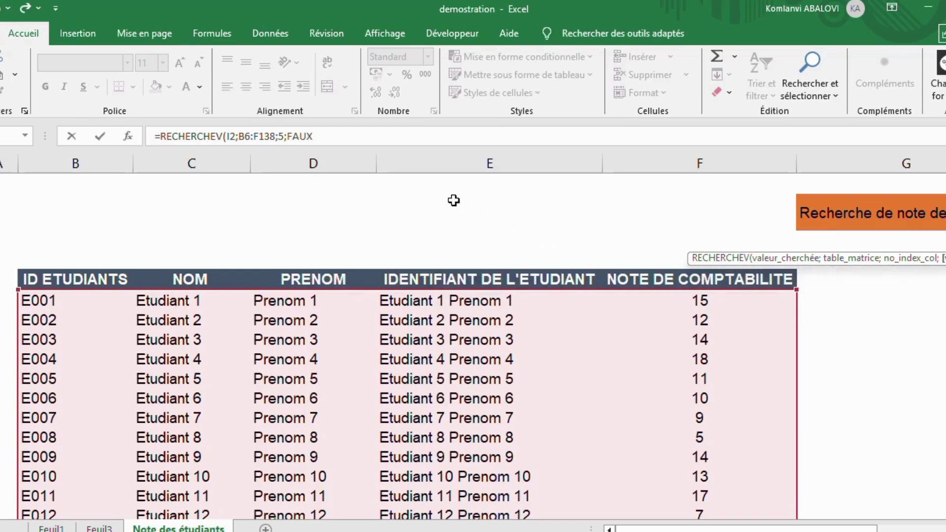
click(334, 135)
text())
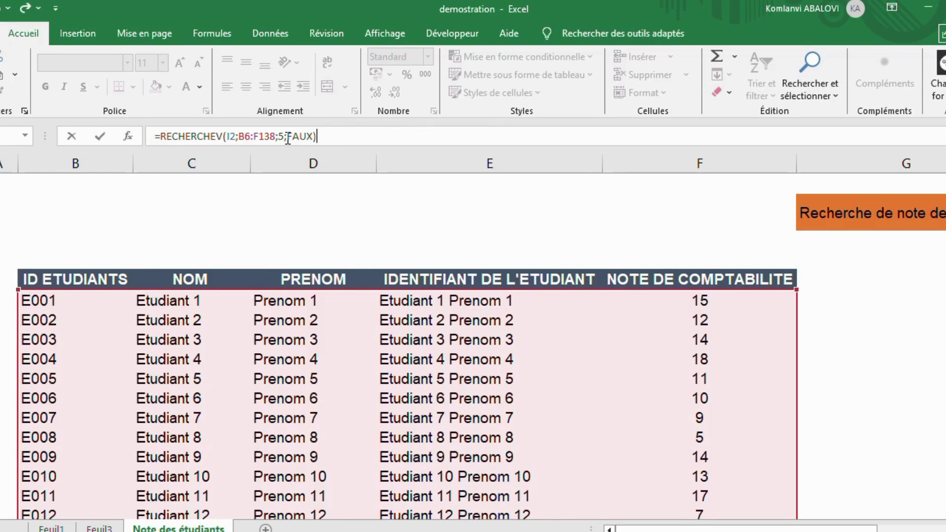
key(Return)
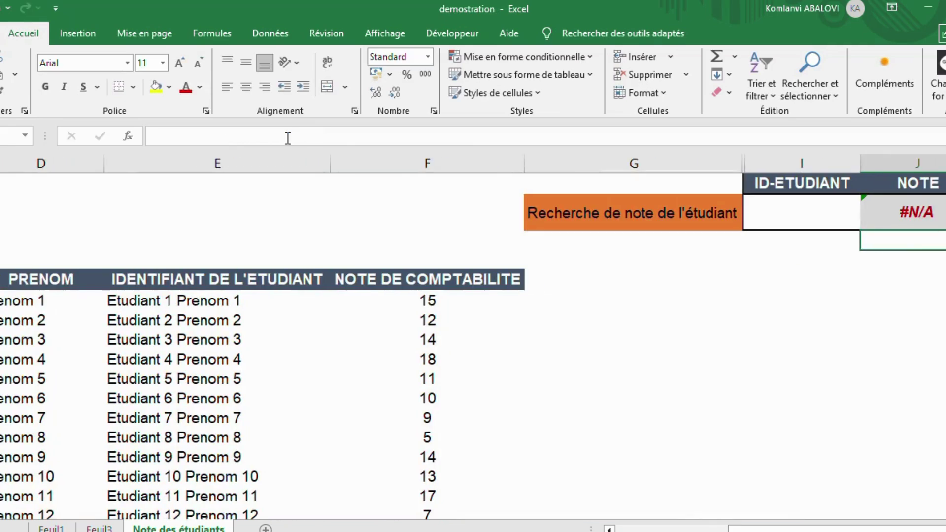
- Wrap the RECHERCHEV formula in SIERREUR with an empty string "" as the value returned on error
click(923, 215)
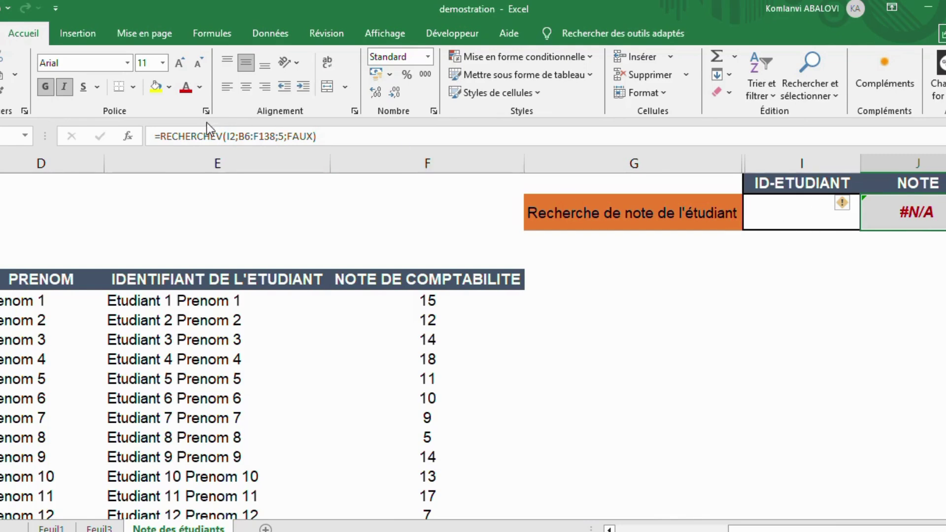
click(162, 136)
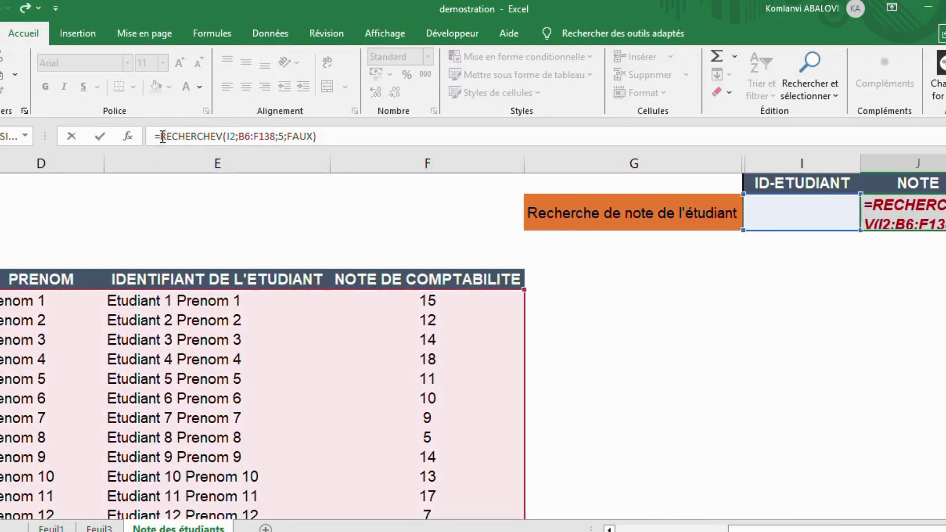
text(sierre)
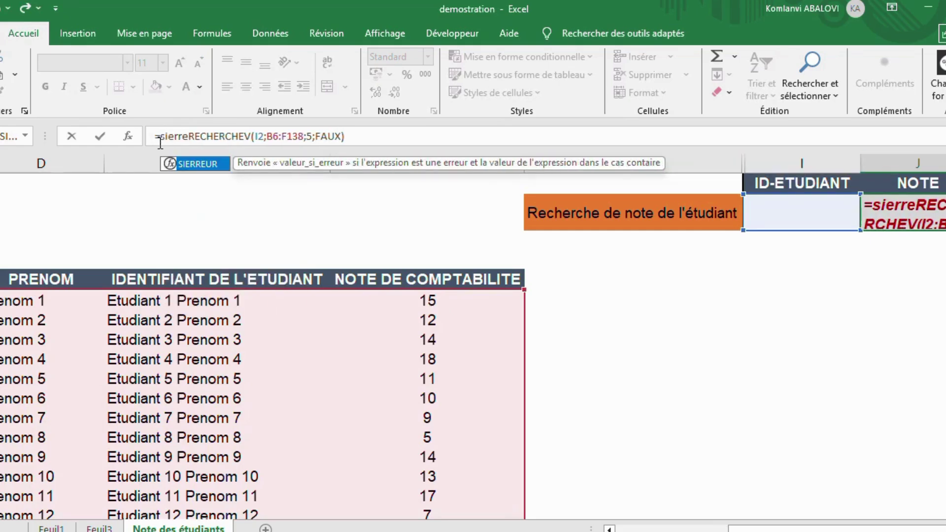
double_click(195, 164)
click(391, 140)
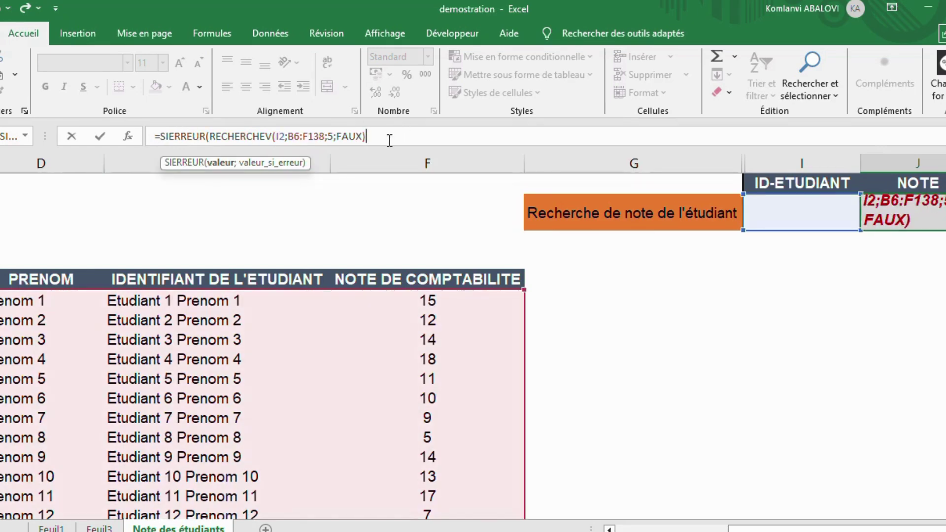
text(;)
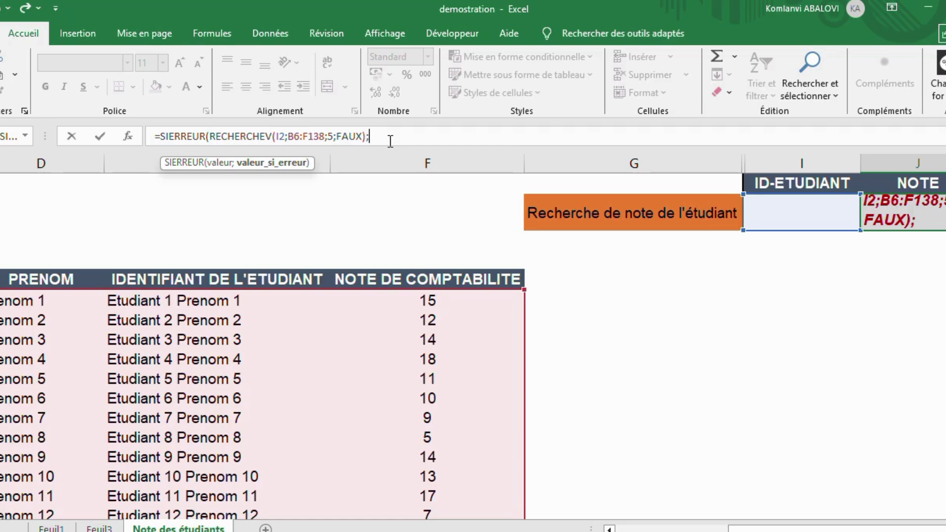
text(""))
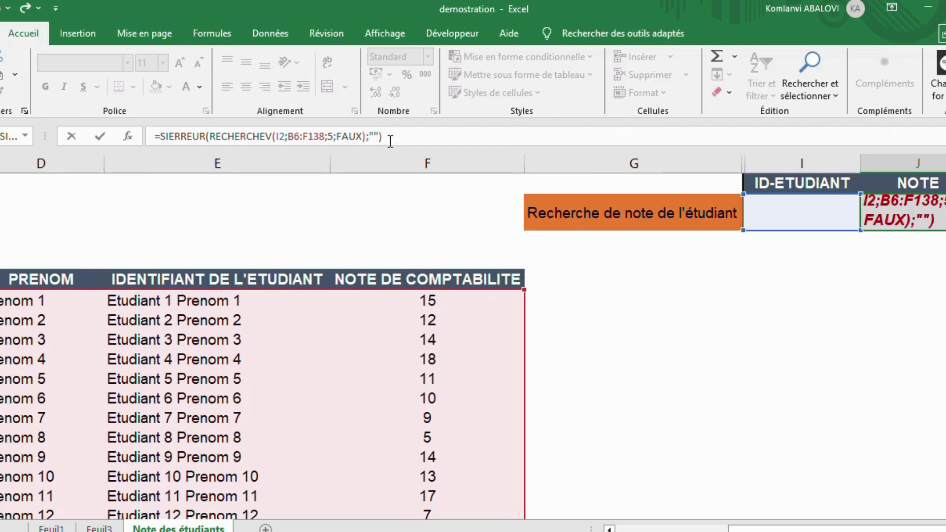
key(Return)
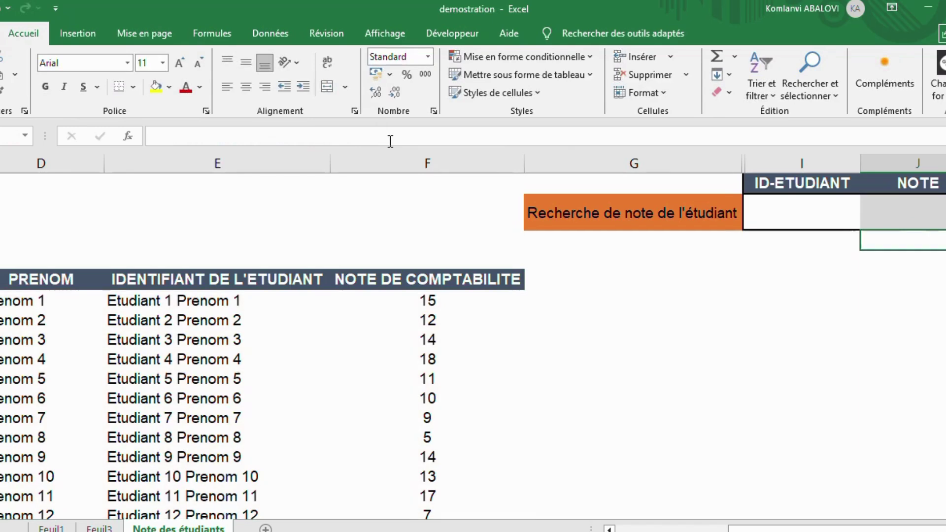
- Enter student ID E015 in lookup cell I2
click(770, 215)
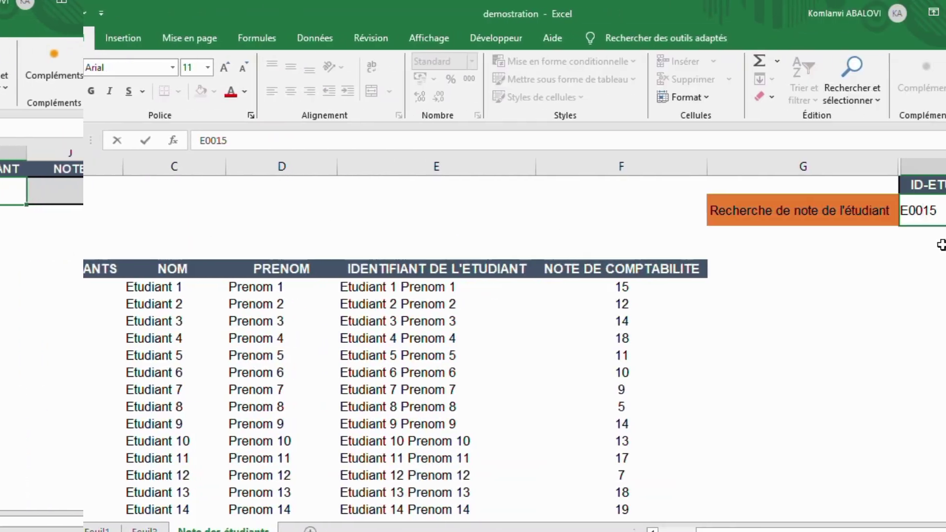
key(Return)
drag(827, 529, 791, 529)
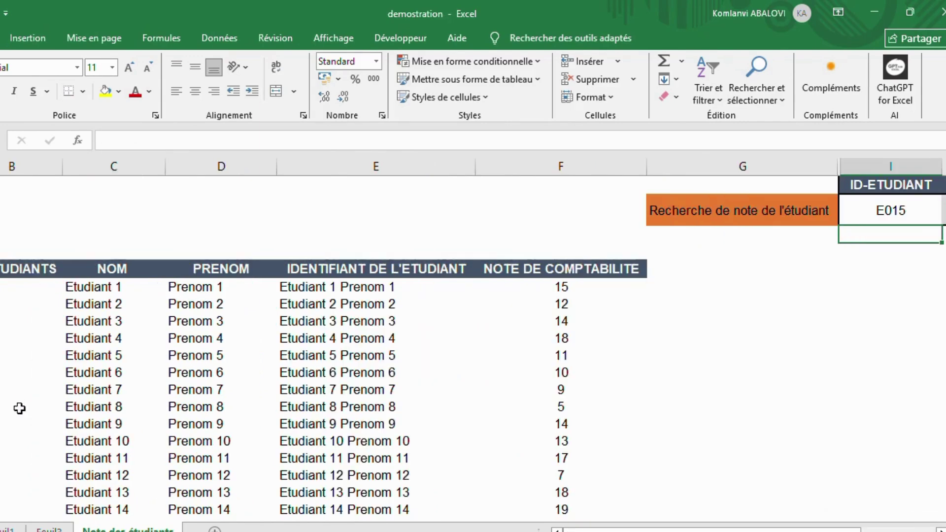
- Highlight the accounting grade of Etudiant 15 with a yellow fill
drag(945, 245, 945, 277)
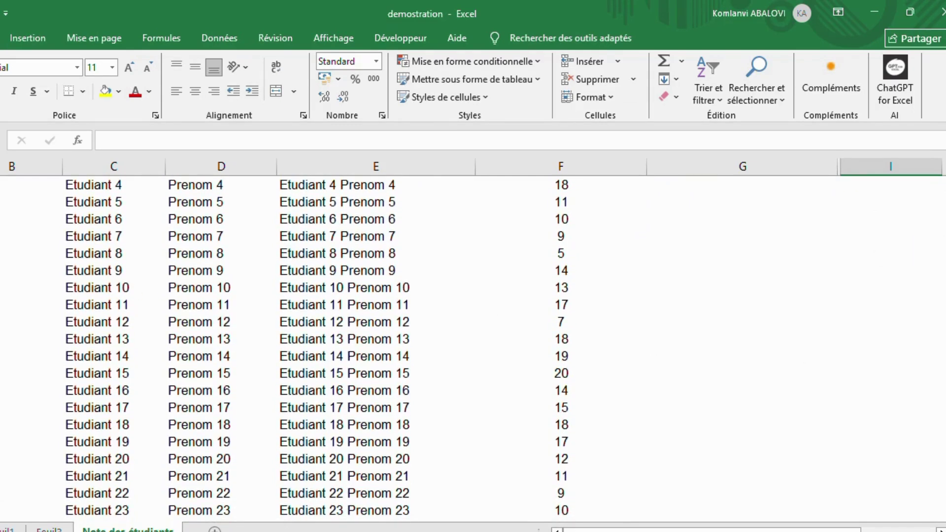
click(561, 374)
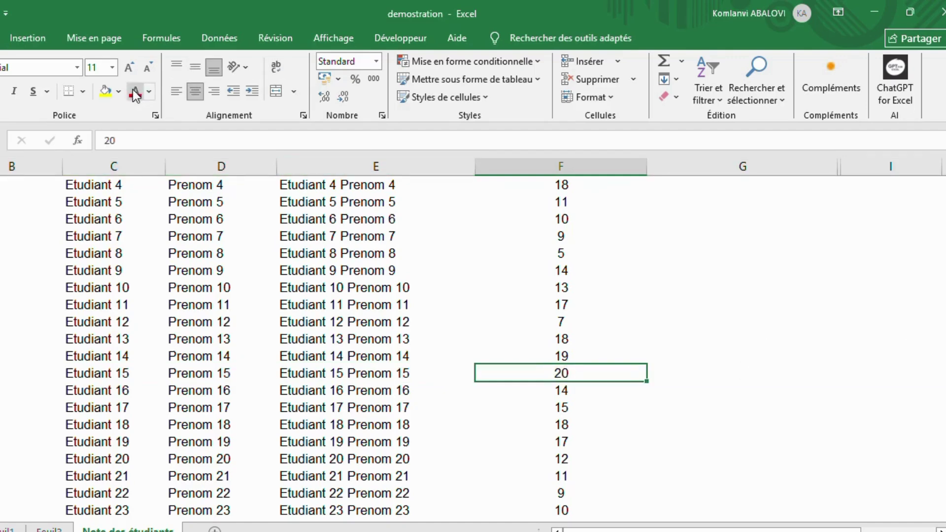
click(105, 91)
- Check the lookup result under NOTE for student ID E015 and view its formula
scroll(473, 345, up, 3)
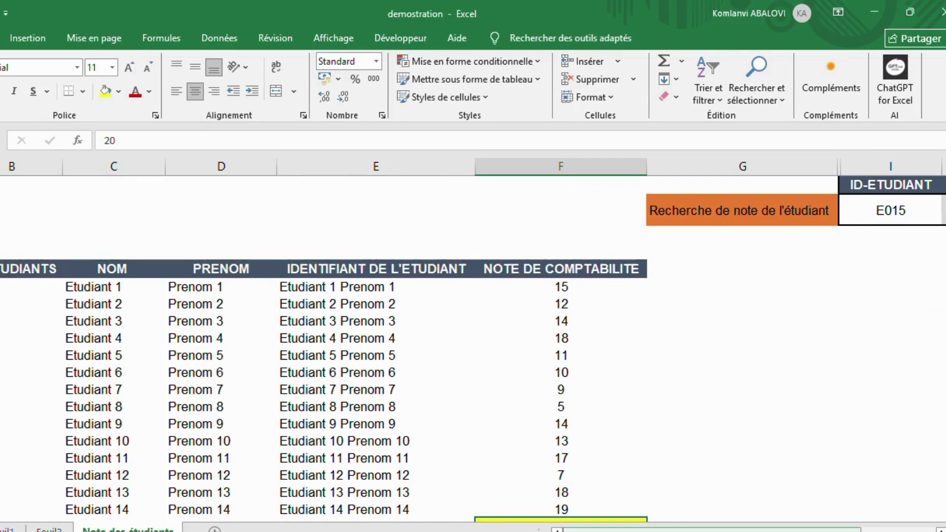
scroll(473, 344, right, 2)
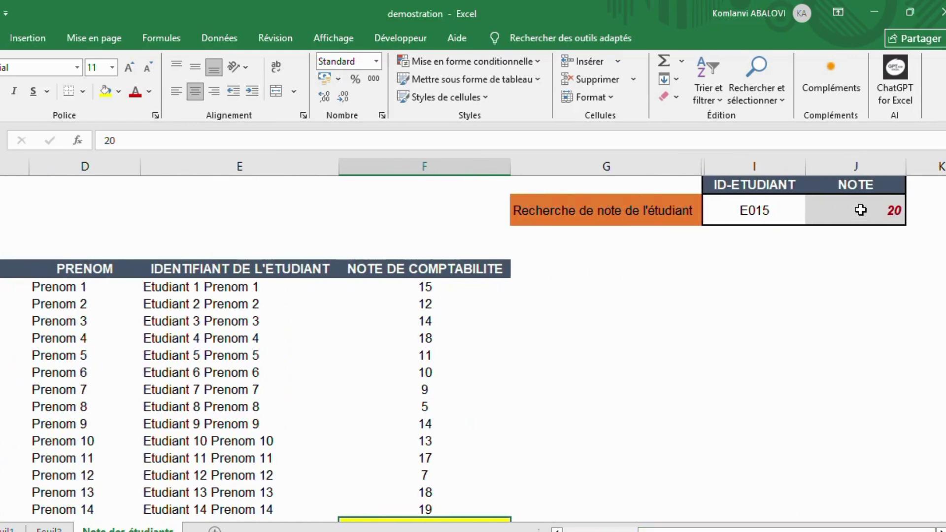
click(860, 213)
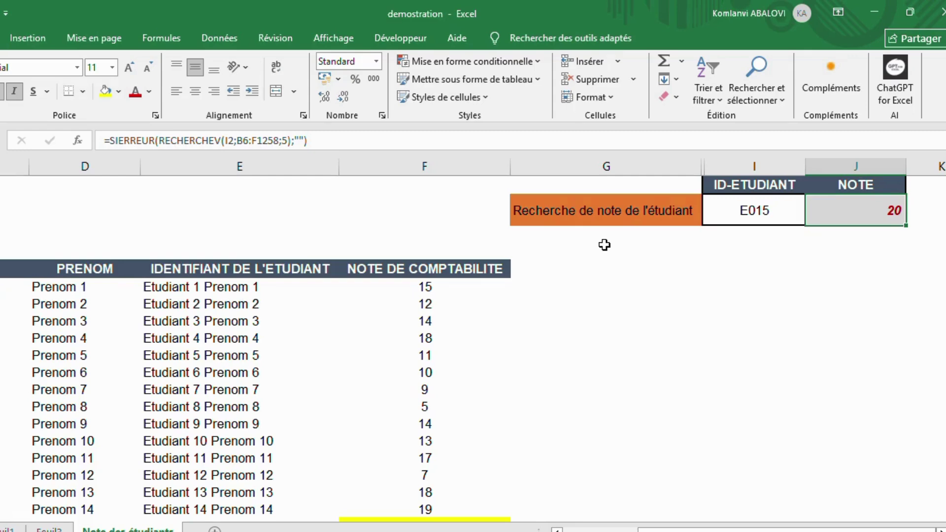
- On Feuil1, set the data validation of the column C cells from C3 to about C23 to allow a Liste
click(8, 529)
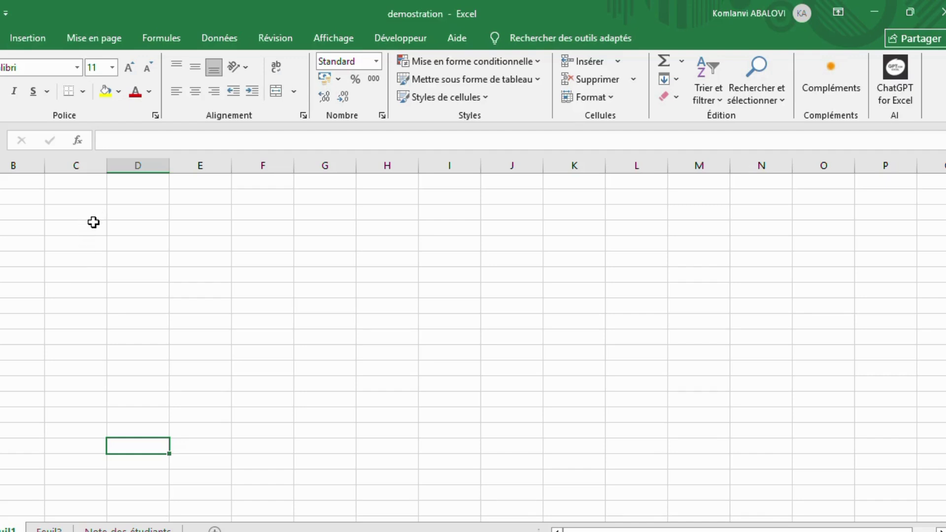
drag(88, 214, 105, 517)
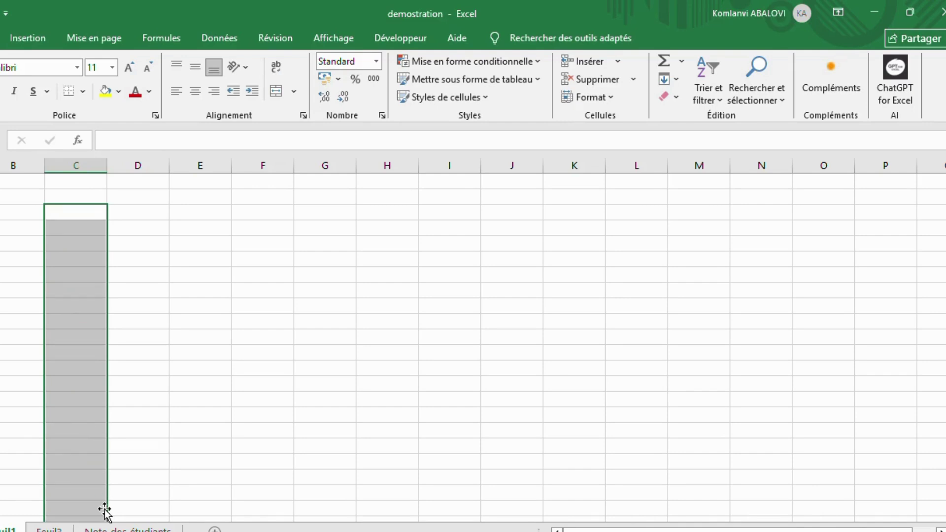
scroll(80, 428, down, 1)
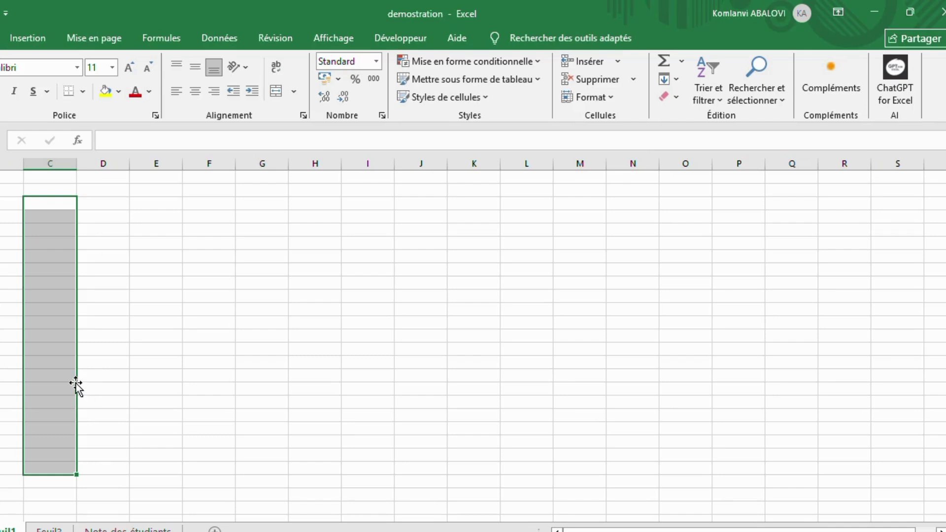
click(230, 38)
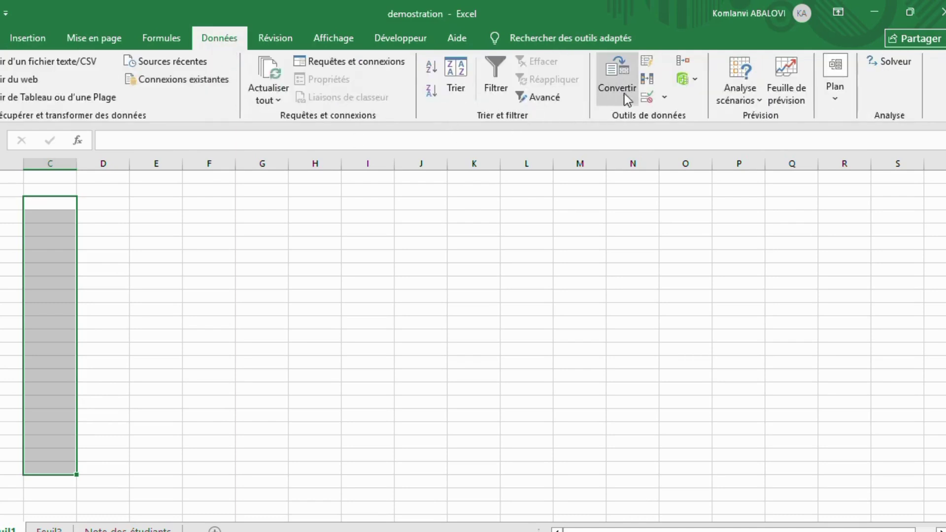
click(665, 97)
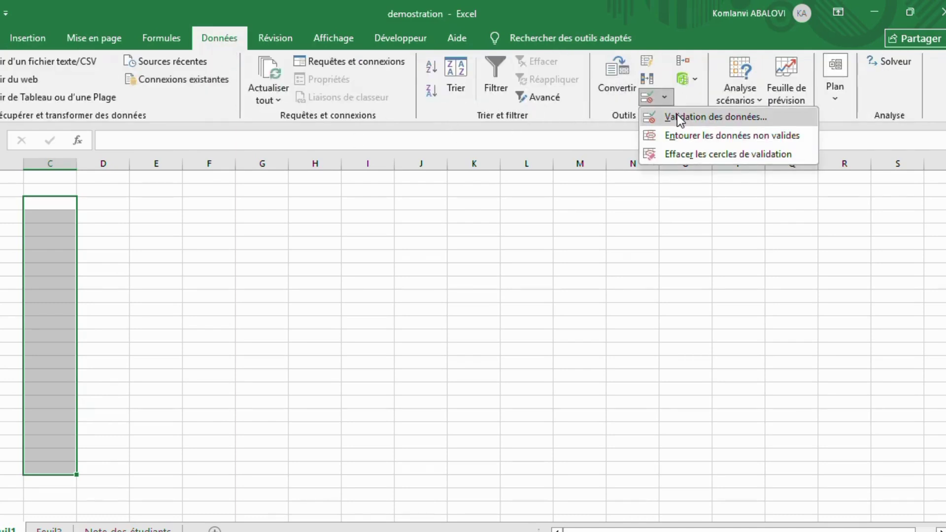
click(677, 115)
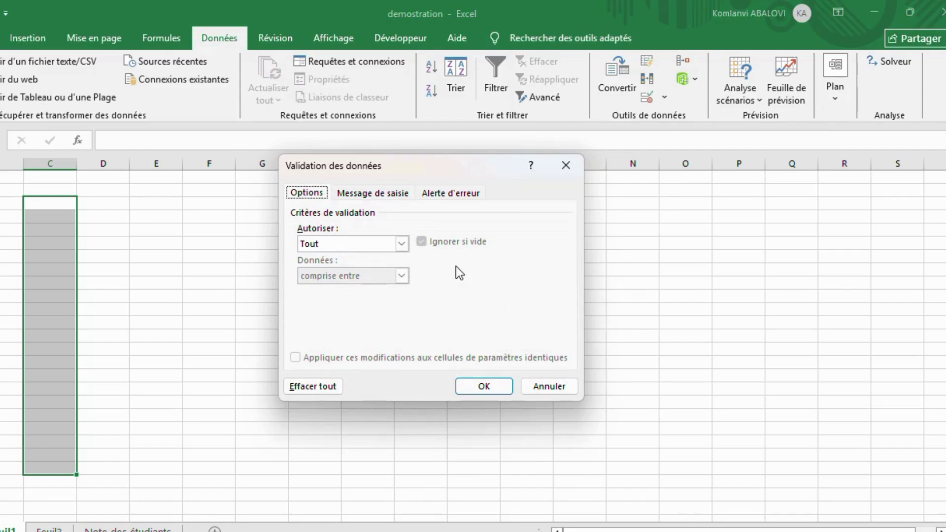
click(401, 244)
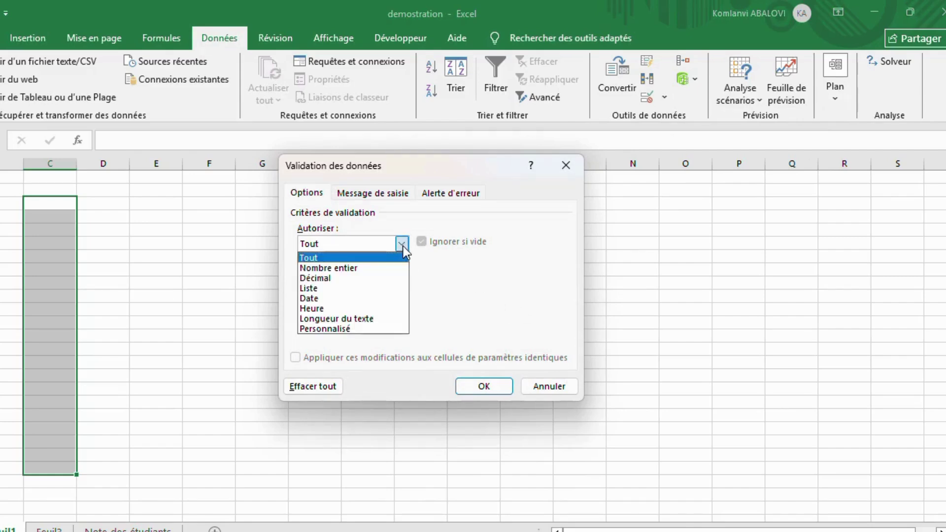
click(335, 290)
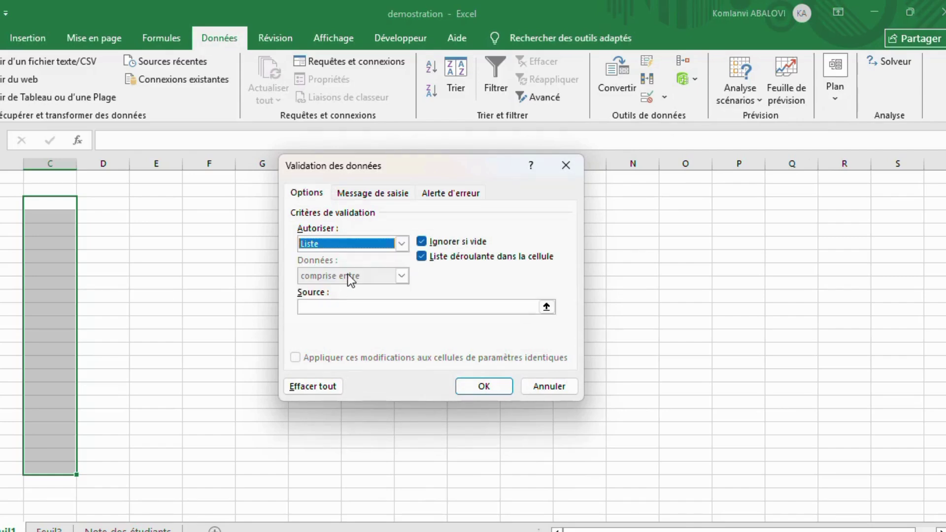
- Set the validation list source to ESPECE;VIREMENT;CHEQUE and apply it to the selected column C cells
click(345, 309)
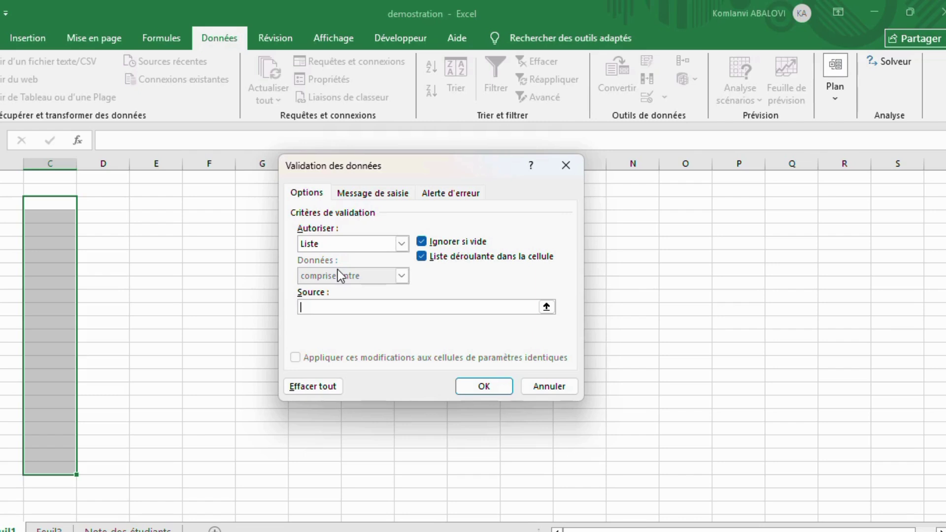
text(ESPECE)
text(;VIREMENT;CHE)
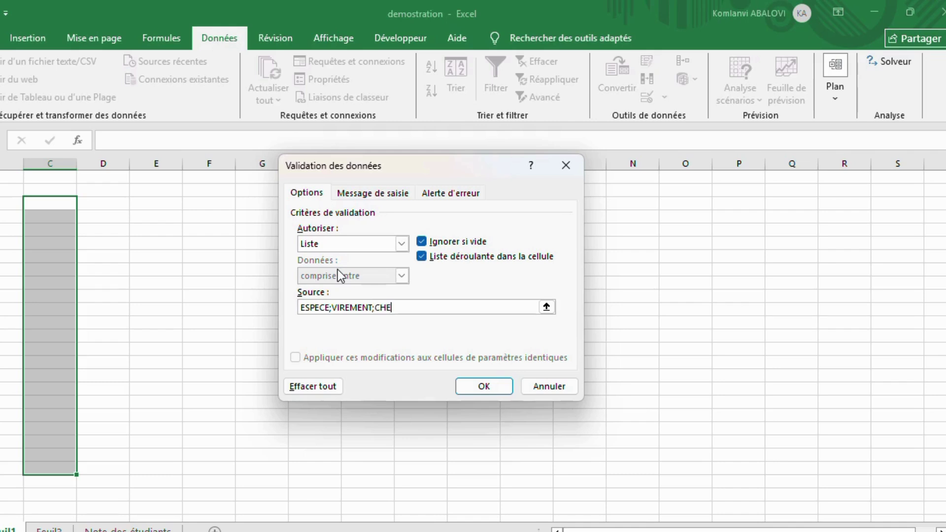
text(QUE)
click(483, 386)
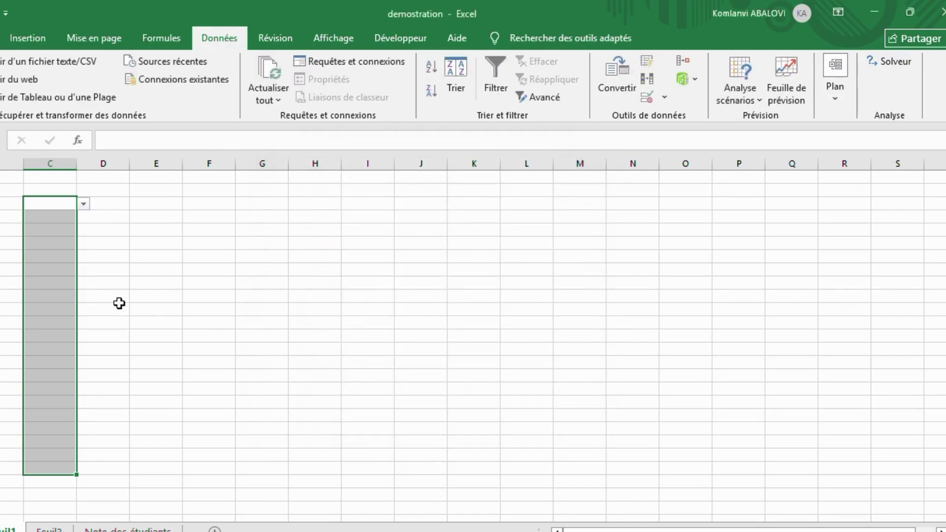
- Test the column C drop-down lists by choosing VIREMENT in one of the cells, and clear that cell again
click(83, 204)
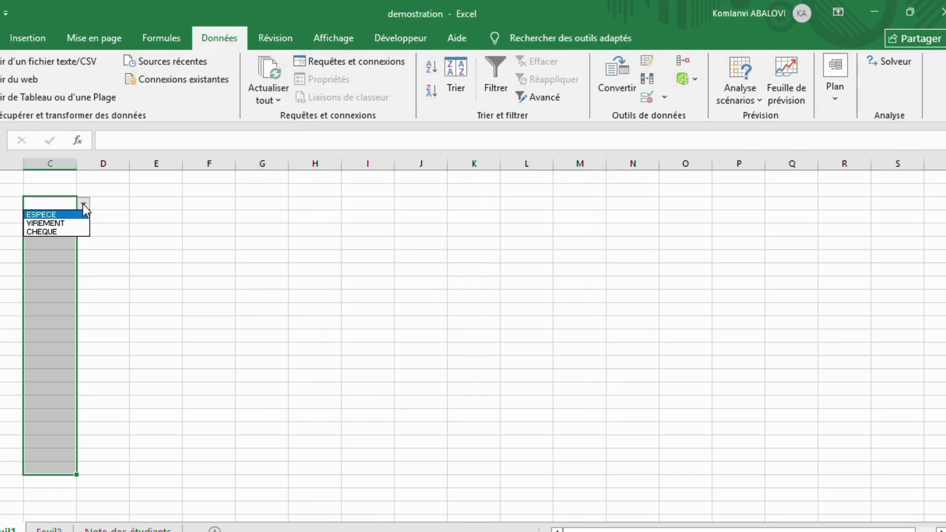
click(51, 284)
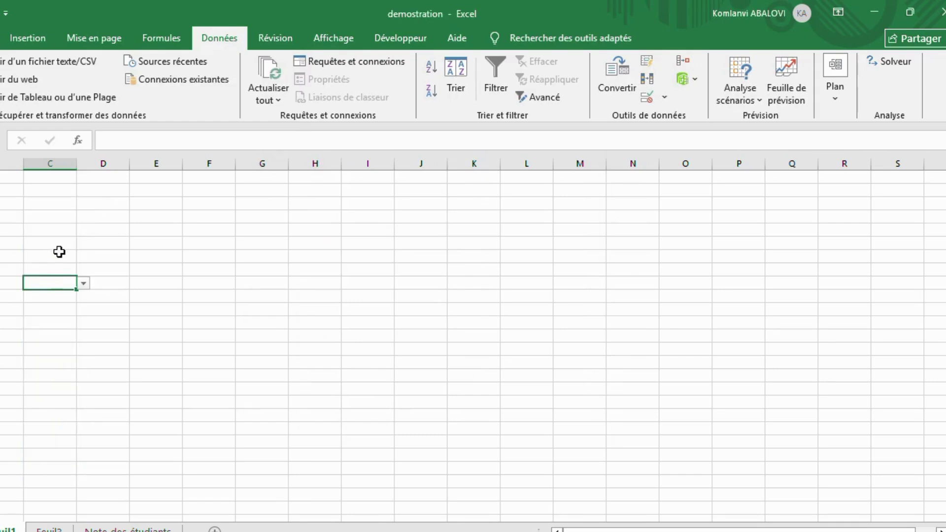
click(84, 285)
click(49, 301)
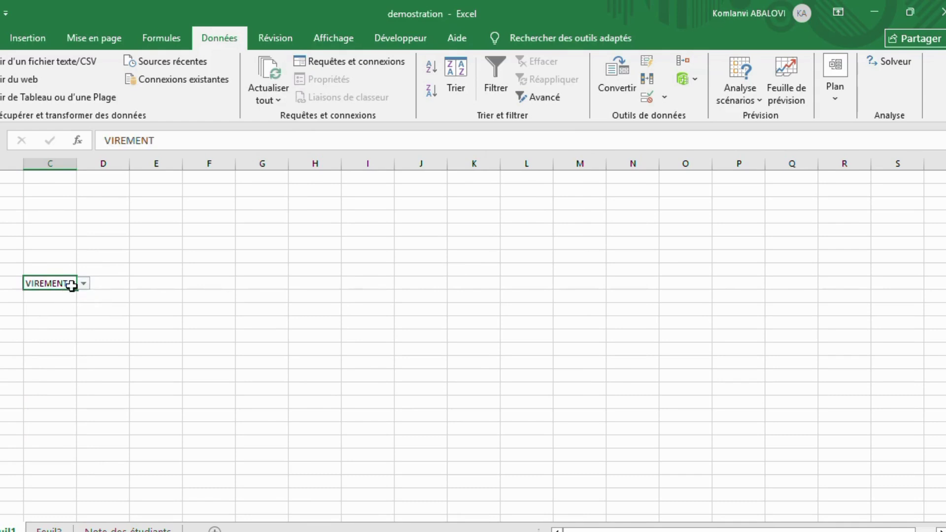
key(BackSpace)
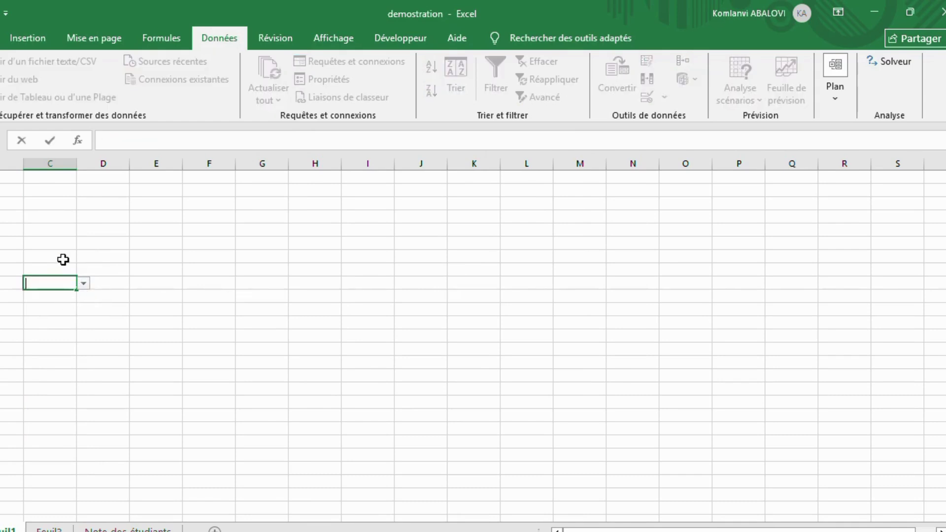
click(167, 219)
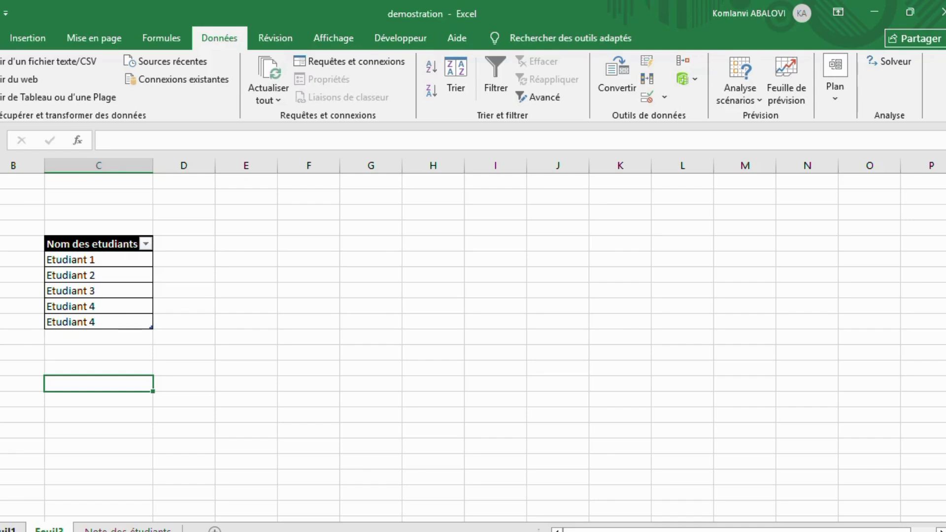
- Look at the Nom des etudiants table on Feuil3 and return to the cells of column E on Feuil1
click(9, 530)
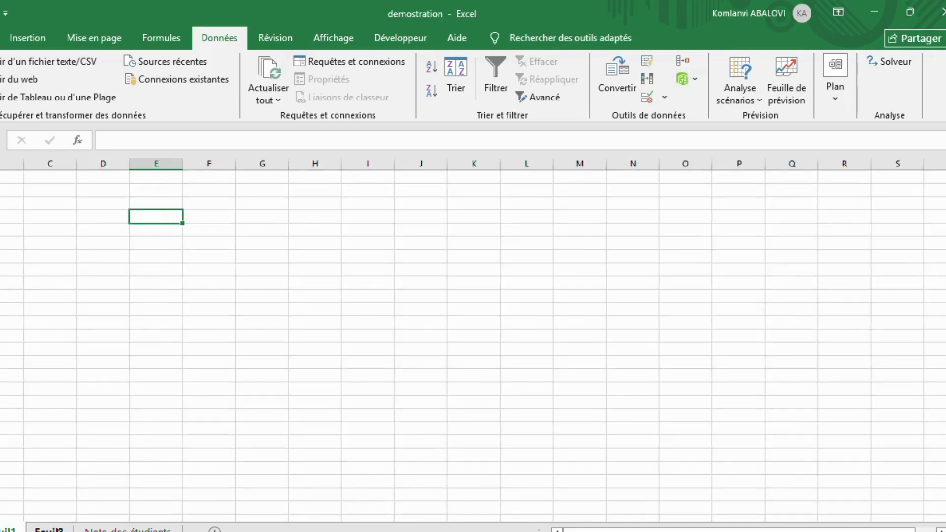
click(49, 529)
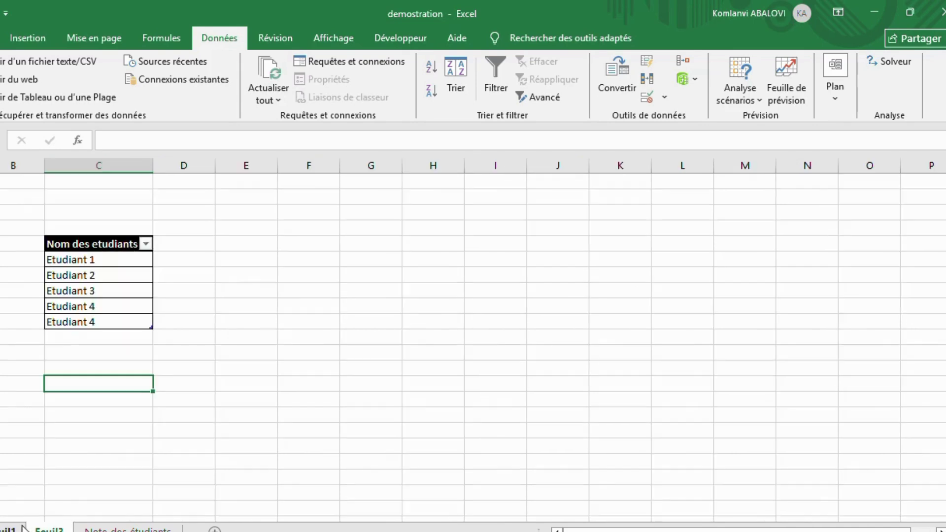
click(10, 530)
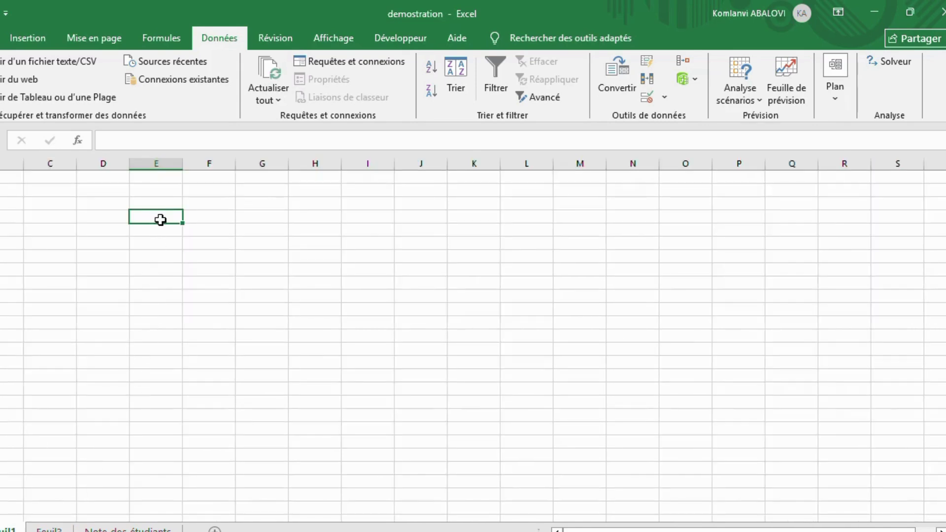
drag(160, 218, 159, 507)
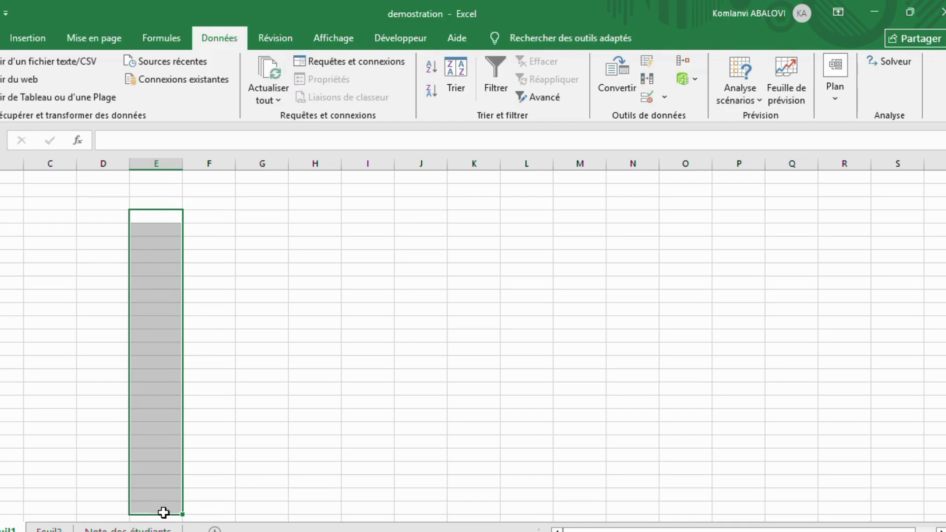
- Highlight cell E4 on Feuil1 with a yellow fill
click(159, 217)
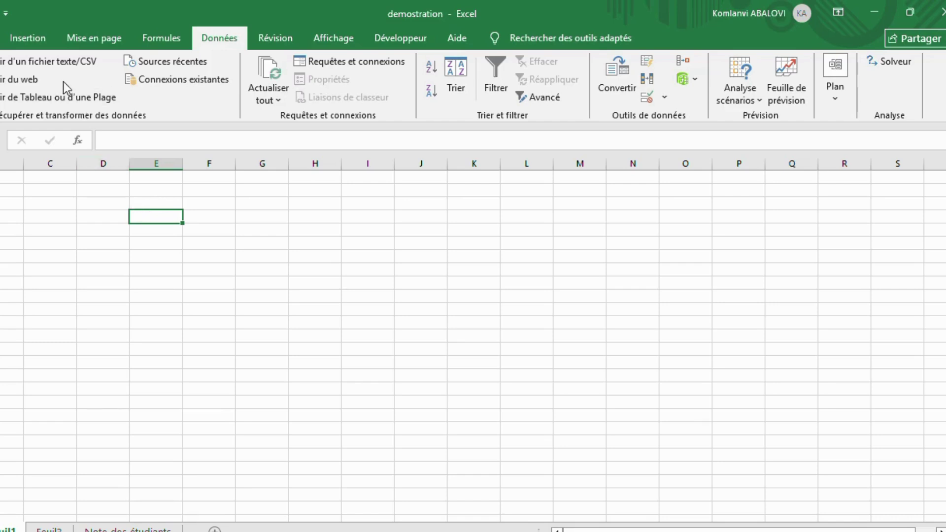
click(0, 38)
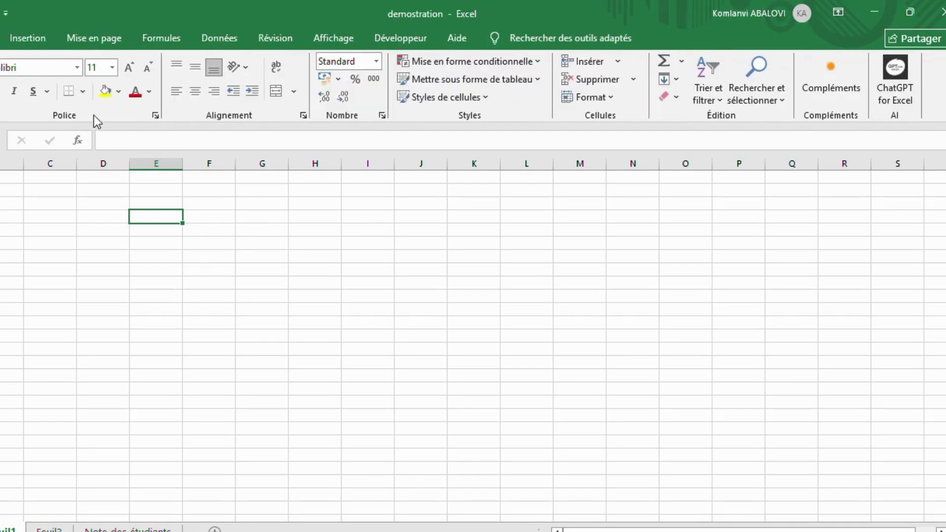
click(105, 91)
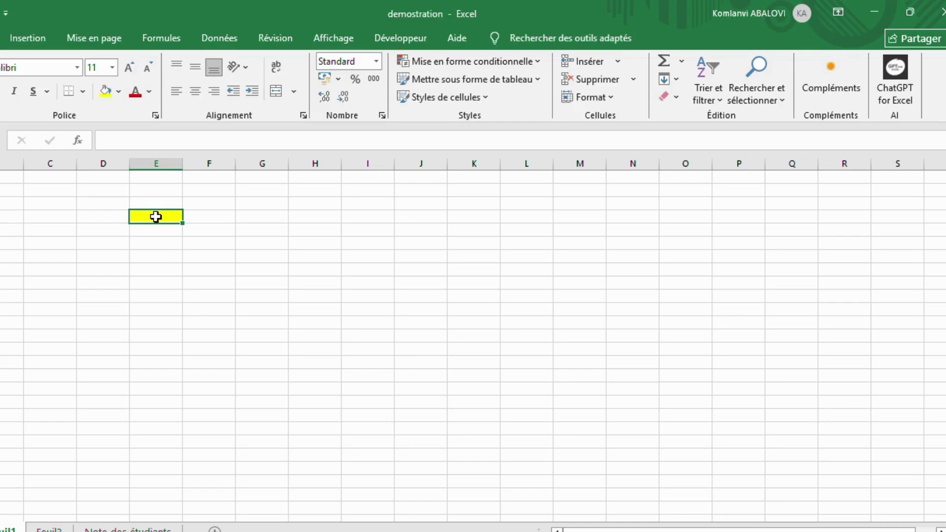
- Open data validation for the yellow cell in column E and allow a Liste
click(220, 38)
click(664, 97)
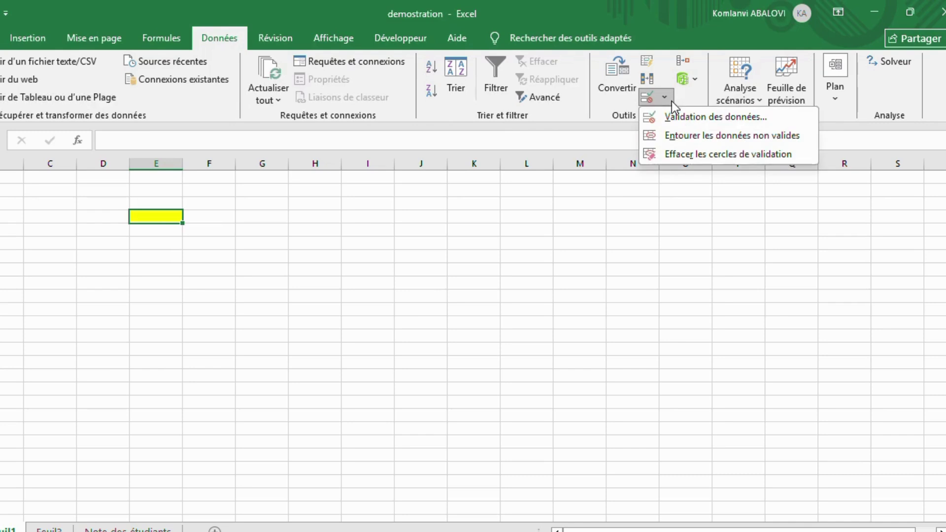
click(675, 114)
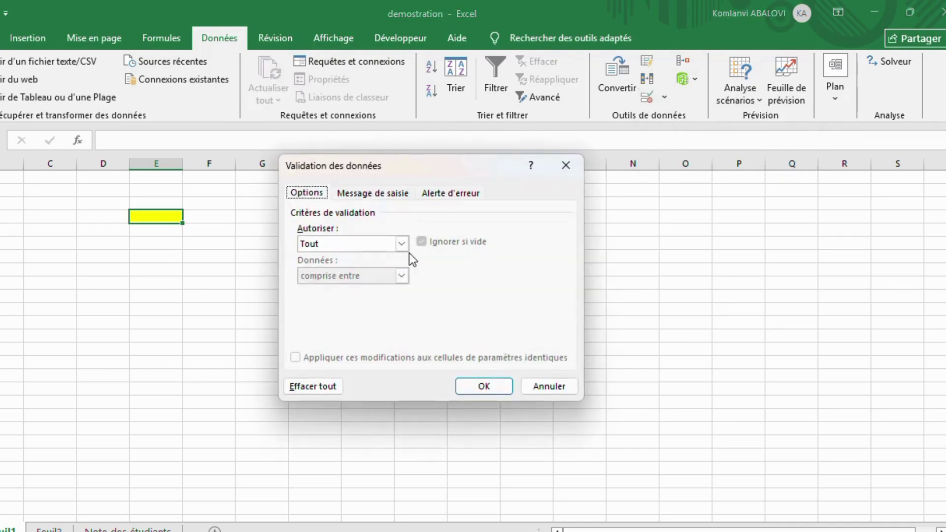
click(404, 245)
click(336, 292)
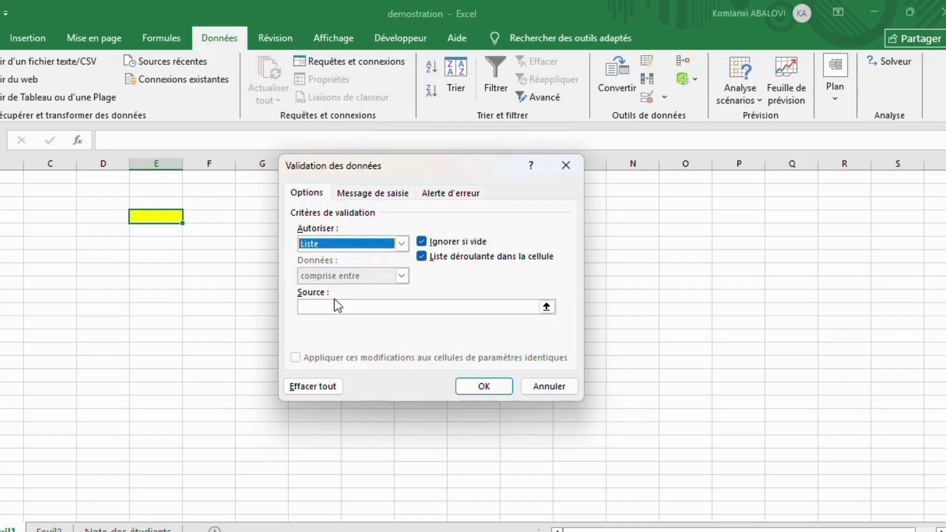
- Use the student names in =Feuil3!$C$6:$C$10 as the list source, apply it, and check the yellow cell's drop-down
click(327, 305)
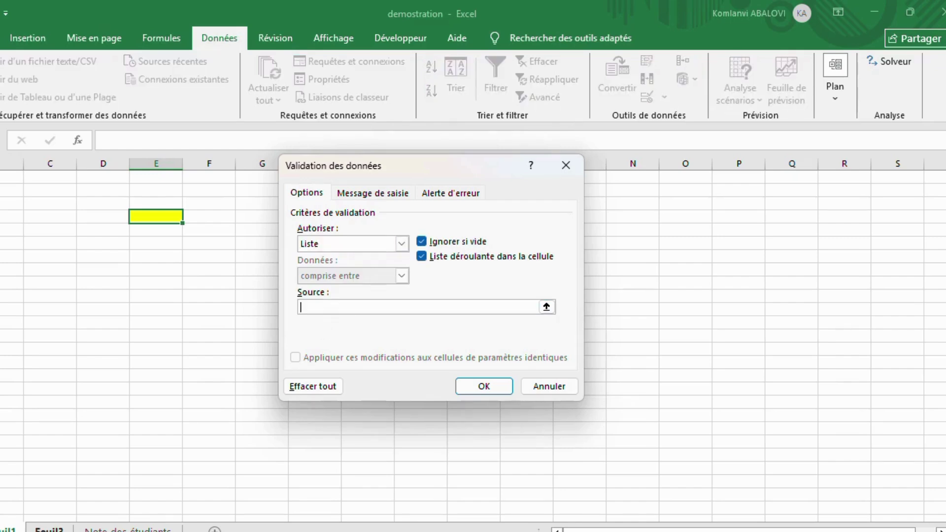
click(50, 529)
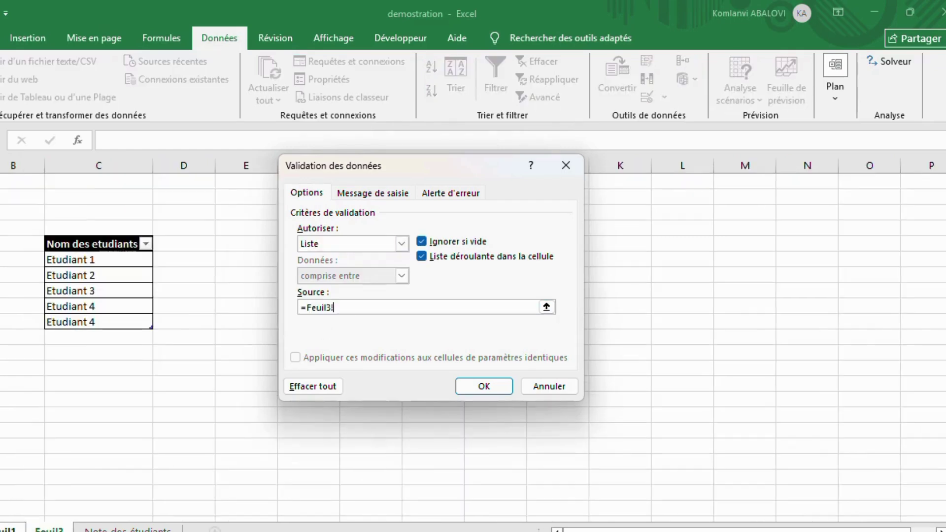
click(89, 235)
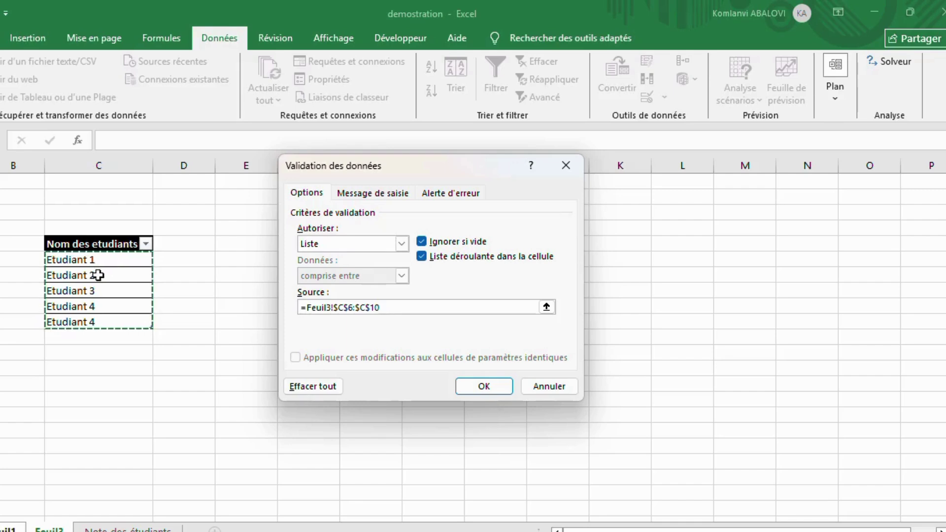
click(496, 389)
click(189, 216)
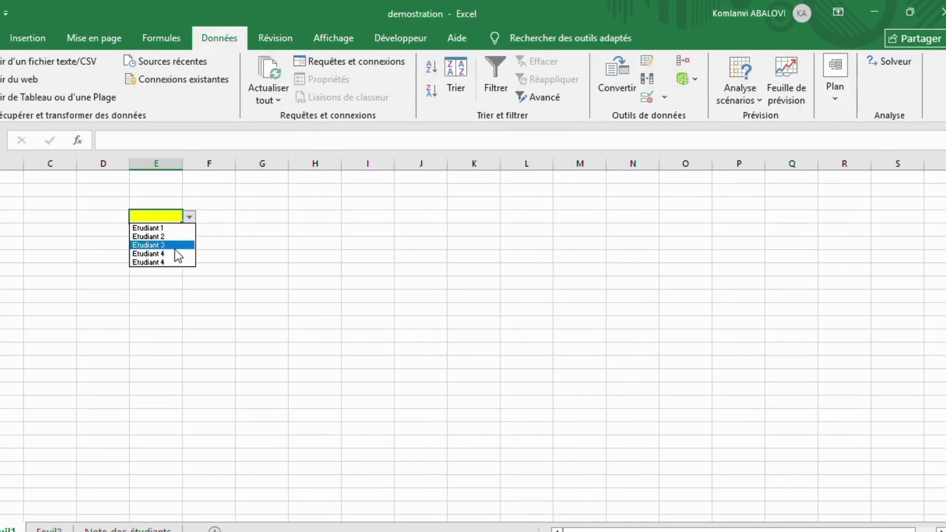
click(251, 294)
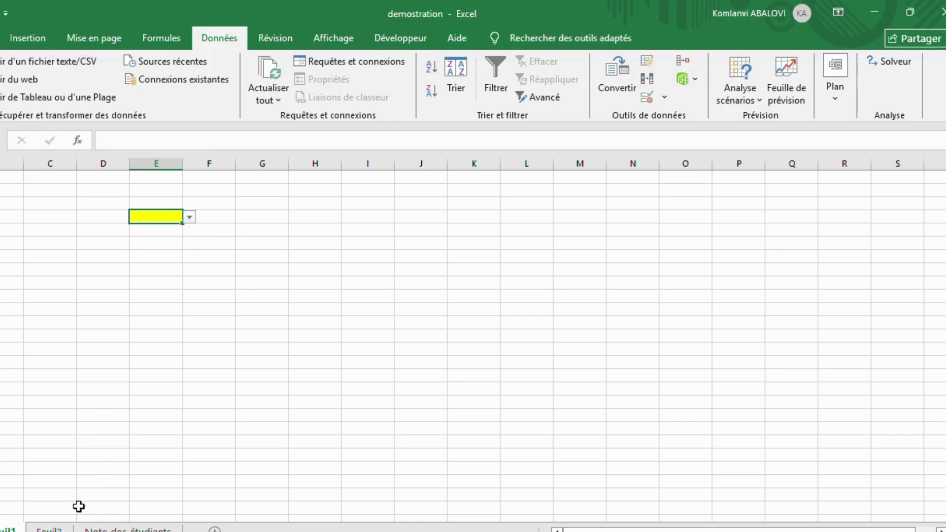
- On Feuil3, change the second Etudiant 4 entry at the end of the student table to Etudiant 5
click(50, 529)
click(114, 328)
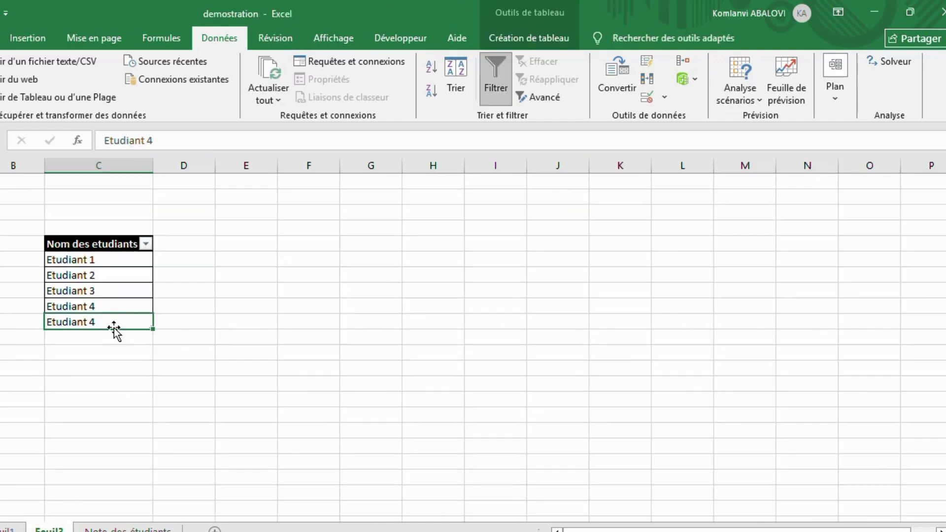
double_click(113, 321)
key(BackSpace)
text(5)
key(Return)
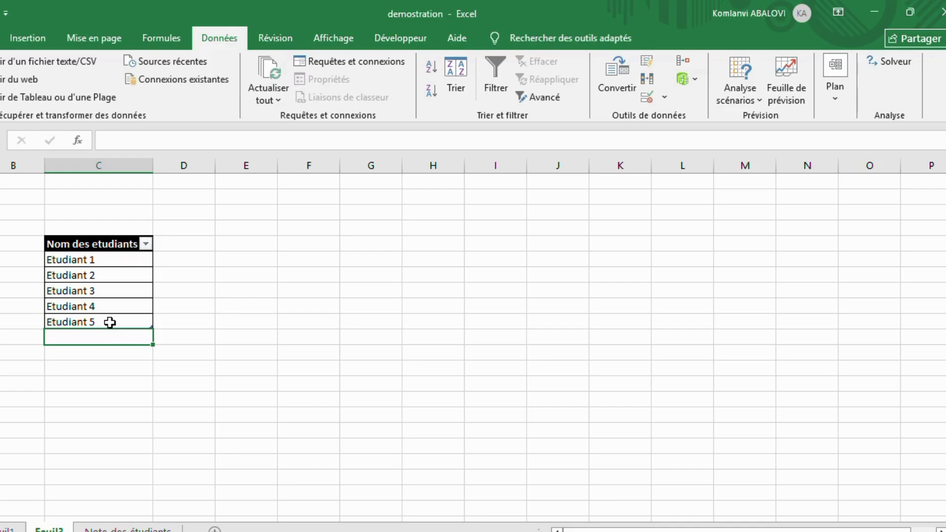
- Add Etudiant 6 in the cell below Etudiant 5 in the student table on Feuil3
text(ETUDI)
key(BackSpace)
key(BackSpace)
key(BackSpace)
key(BackSpace)
text(t)
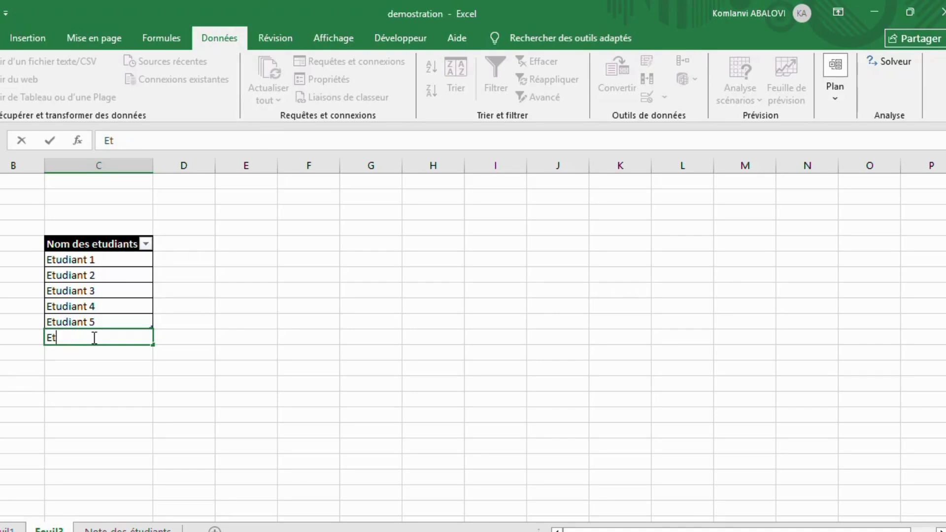
text(udiant)
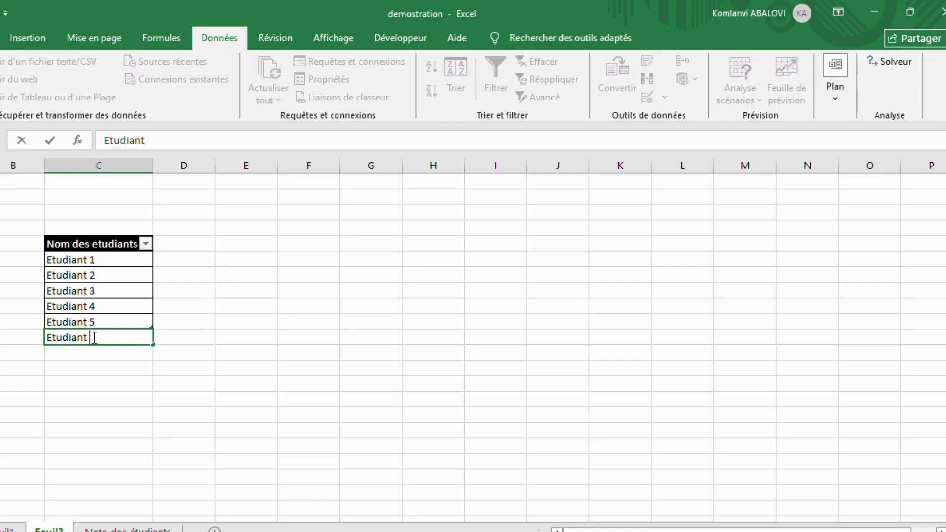
text( 6)
key(Return)
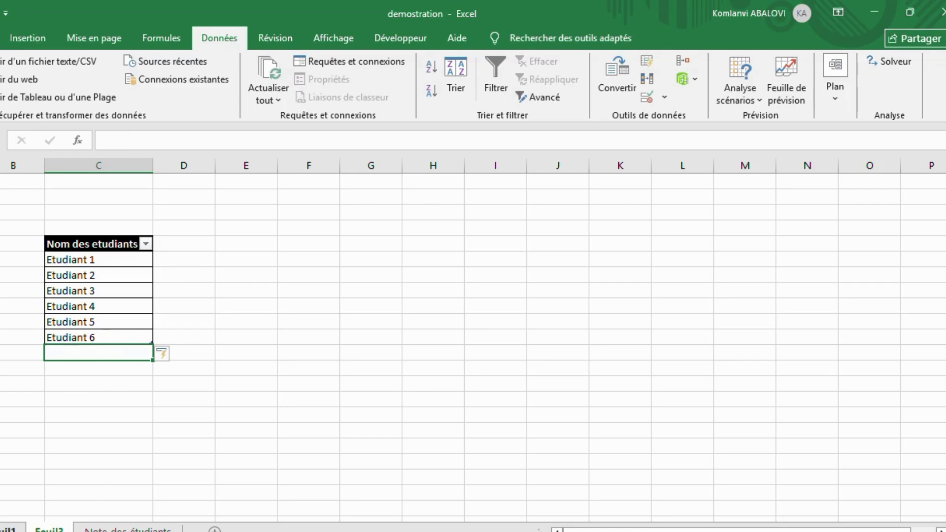
- Check on Feuil1 whether the yellow cell's drop-down list includes the added student
key(ctrl+Page_Up)
click(189, 217)
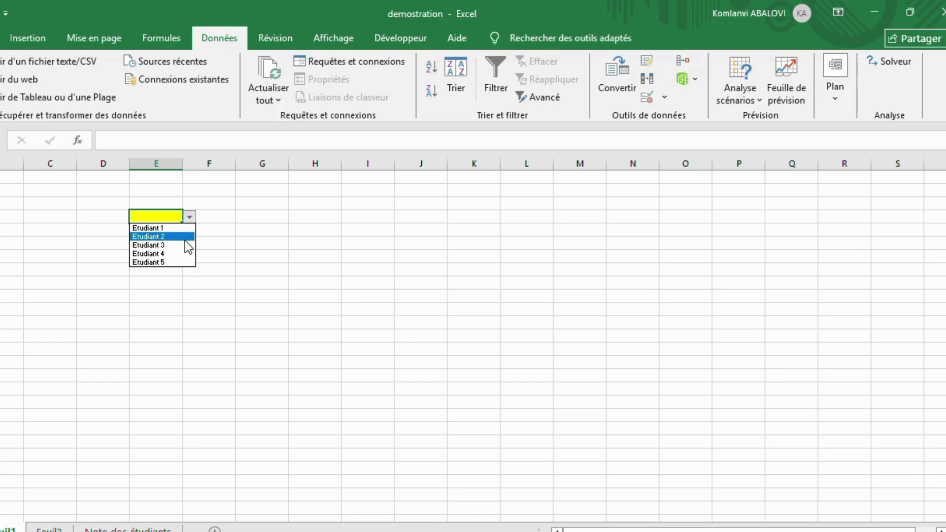
click(166, 216)
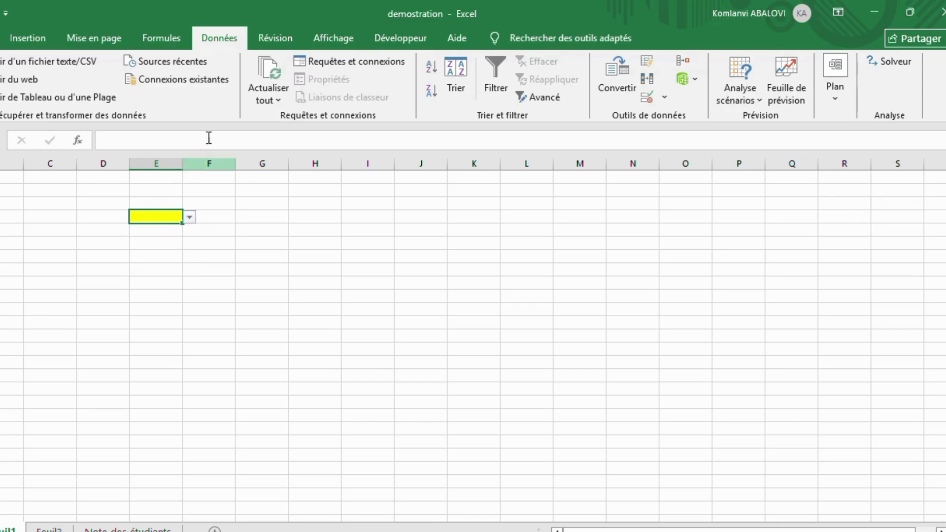
- Replace the yellow cell's validation list source with =Feuil3!$C$6:$C$105, apply it, and check the drop-down
click(668, 97)
click(676, 117)
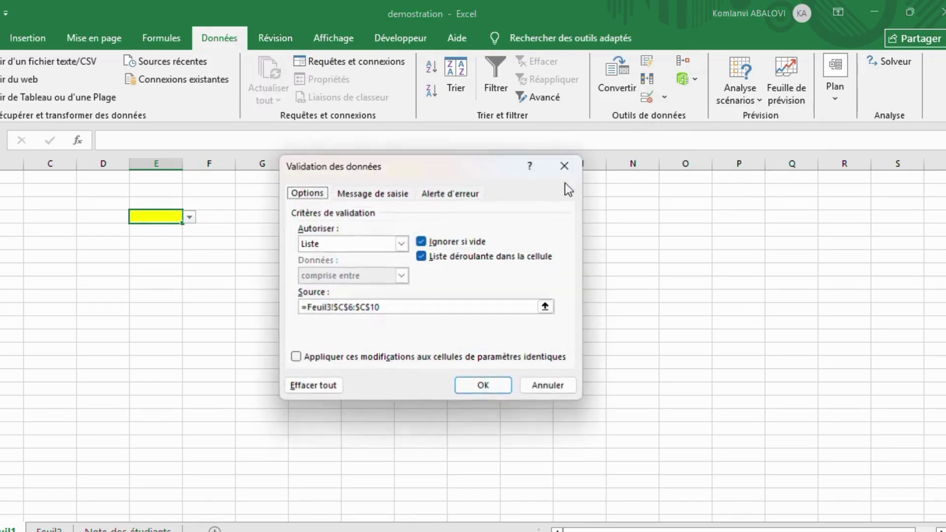
click(405, 303)
key(BackSpace)
key(BackSpace)
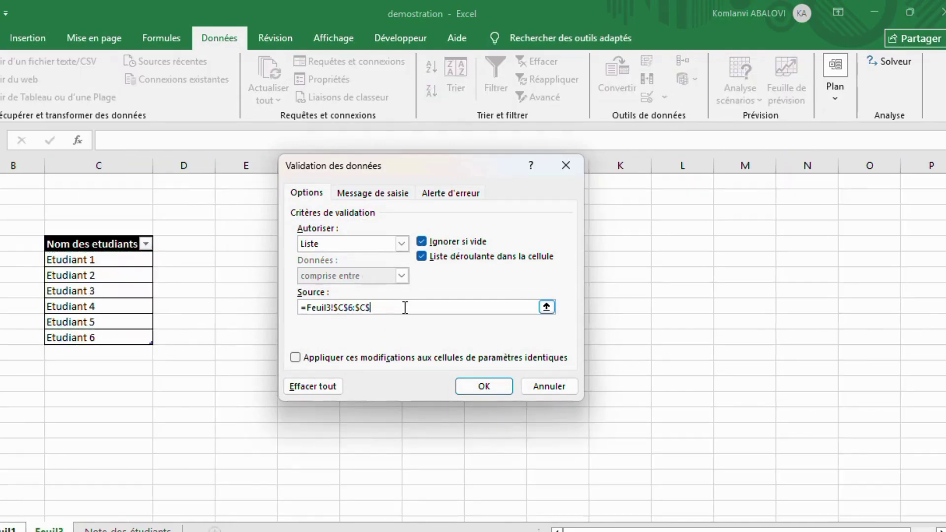
key(ctrl+a)
key(BackSpace)
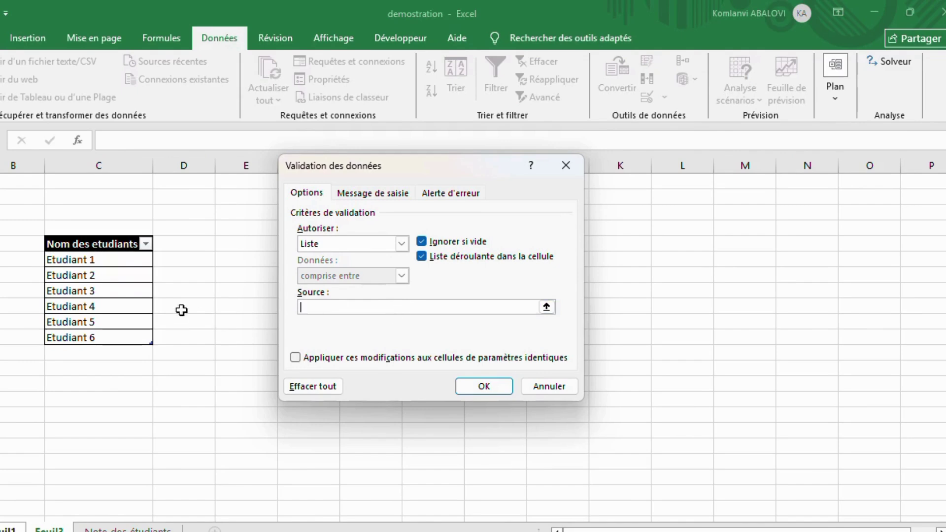
click(102, 261)
drag(102, 261, 101, 445)
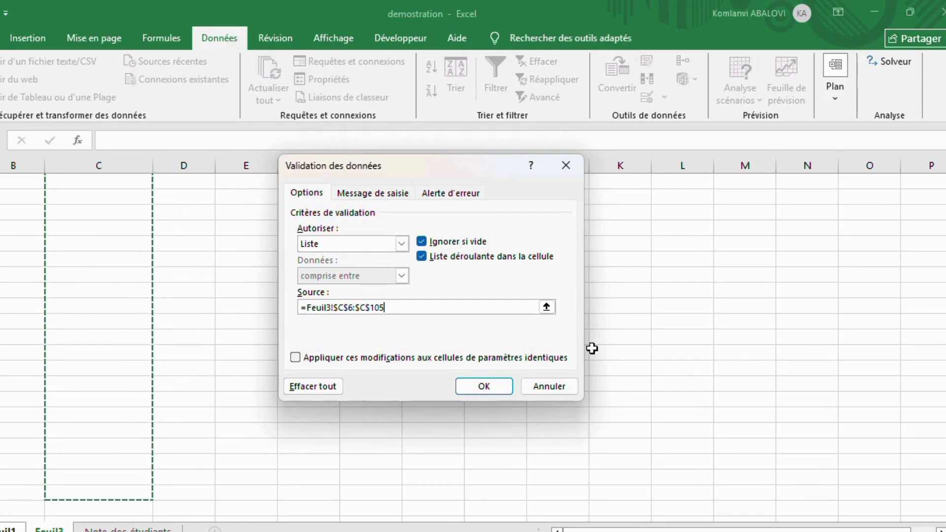
click(477, 388)
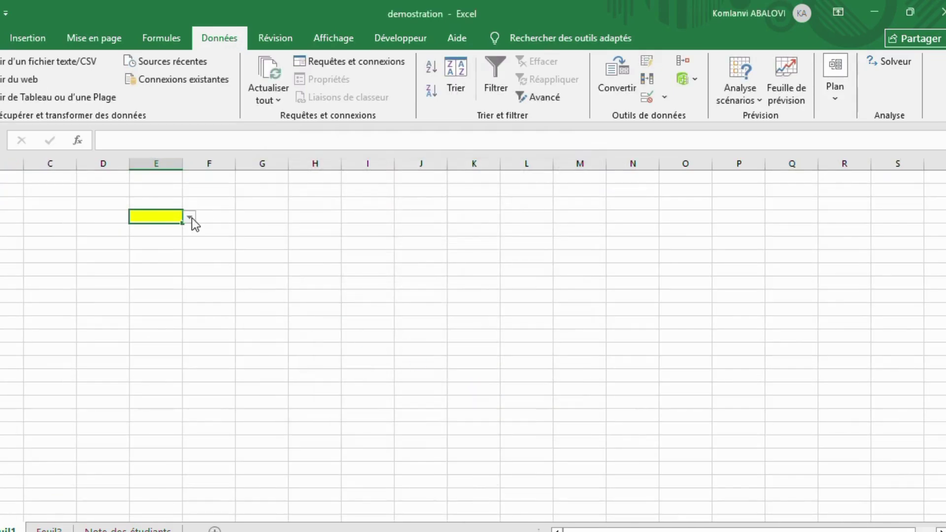
click(190, 216)
- Add Etudiant 7 below Etudiant 6 in the student table on Feuil3
click(46, 528)
click(49, 528)
scroll(166, 274, up, 3)
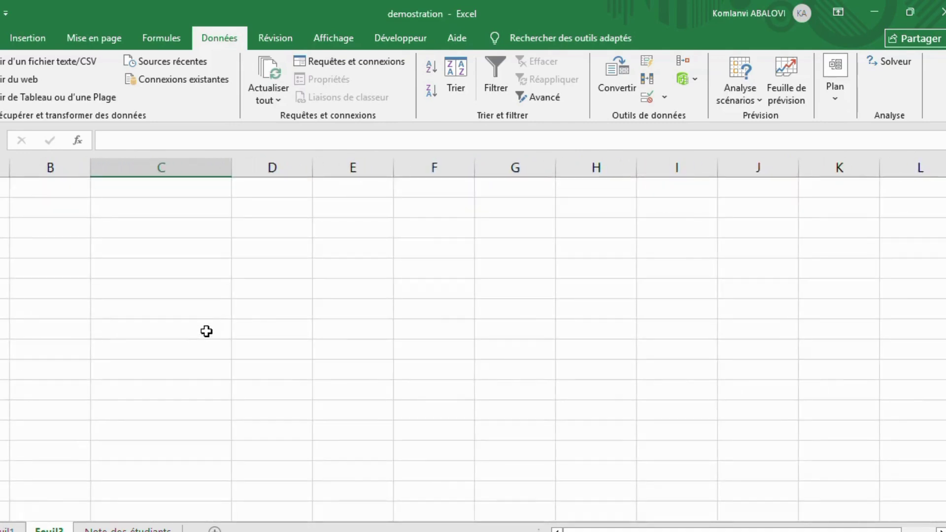
scroll(206, 331, down, 2)
drag(945, 455, 945, 197)
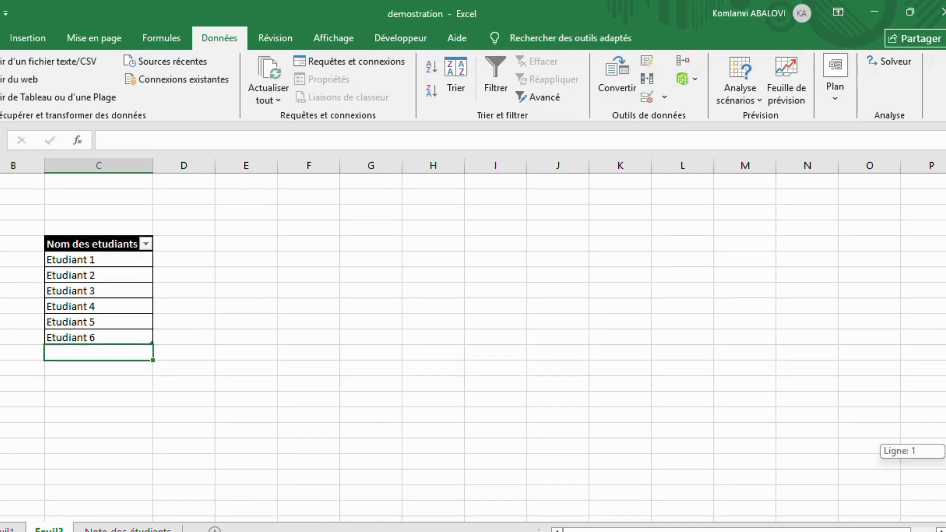
double_click(123, 354)
text(E)
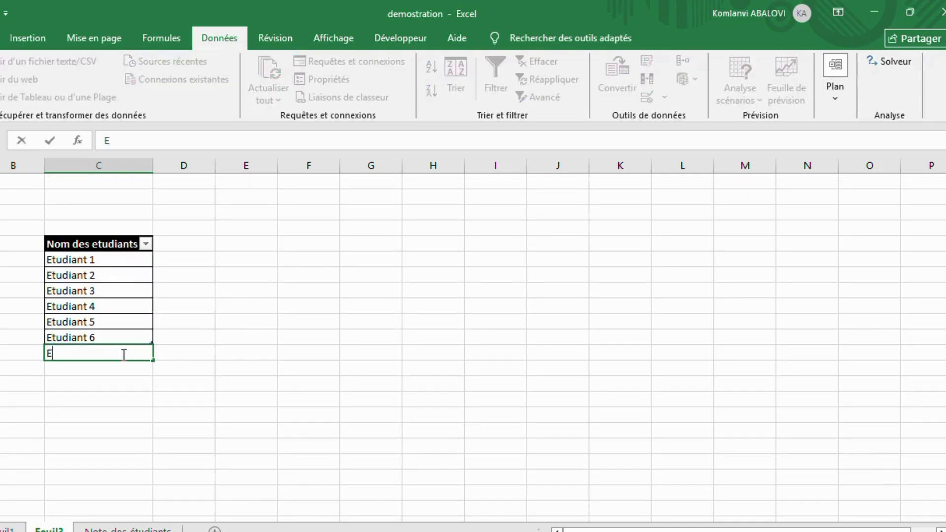
text(tudiant 7)
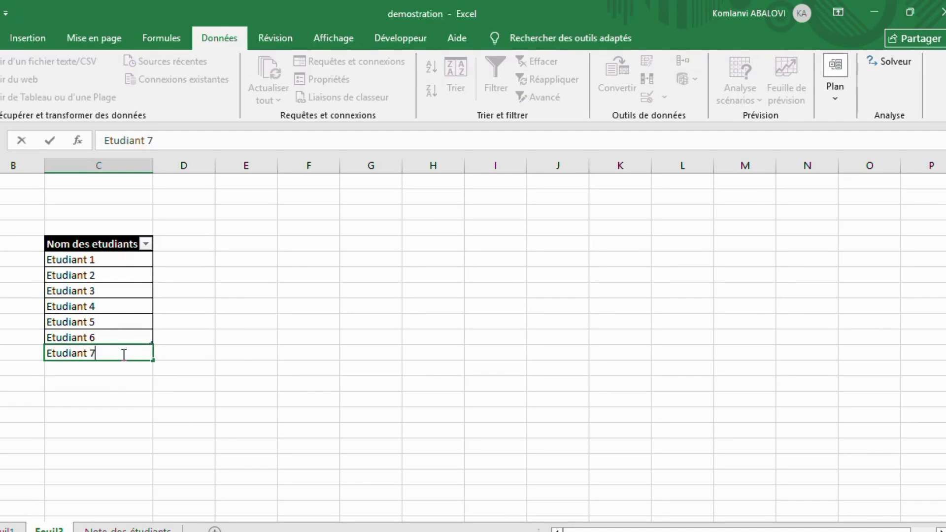
key(Return)
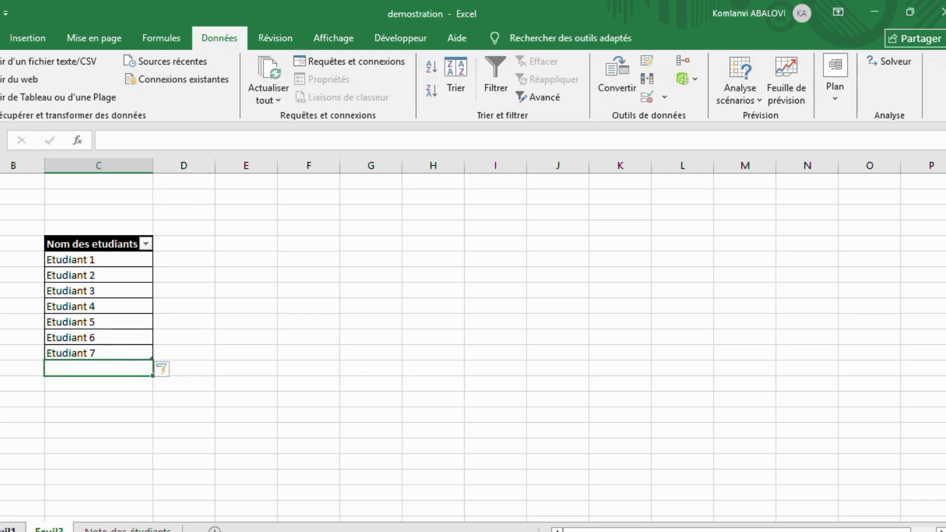
- Check the yellow cell's drop-down on Feuil1 for the newest student, leaving its value empty
click(10, 528)
click(189, 216)
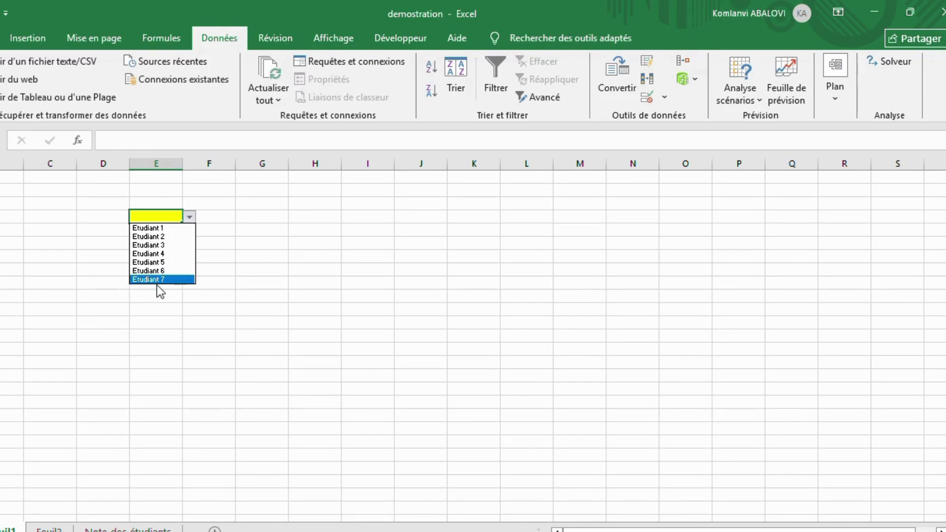
click(179, 321)
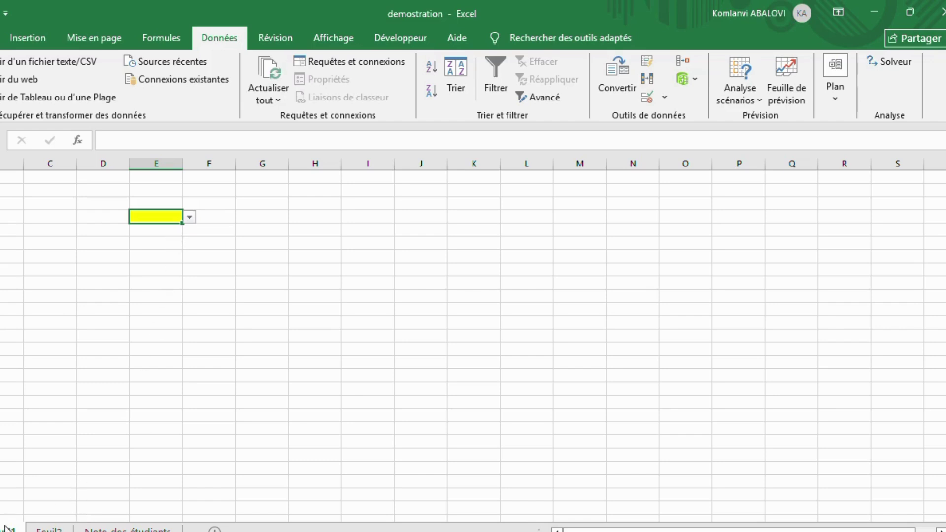
click(364, 217)
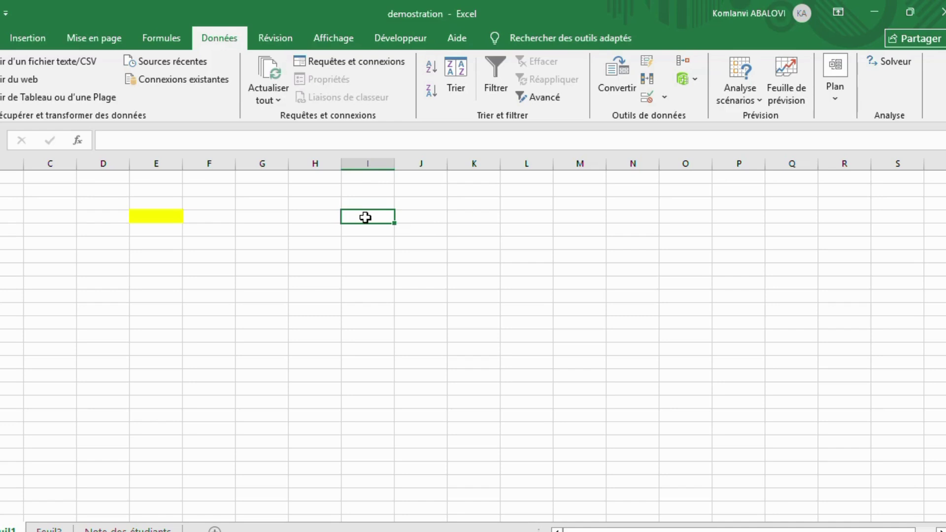
- On the Note des étudiants sheet, examine the NOM and PRENOM cells and the formula joining them under IDENTIFIANT DE L'ETUDIANT
click(143, 528)
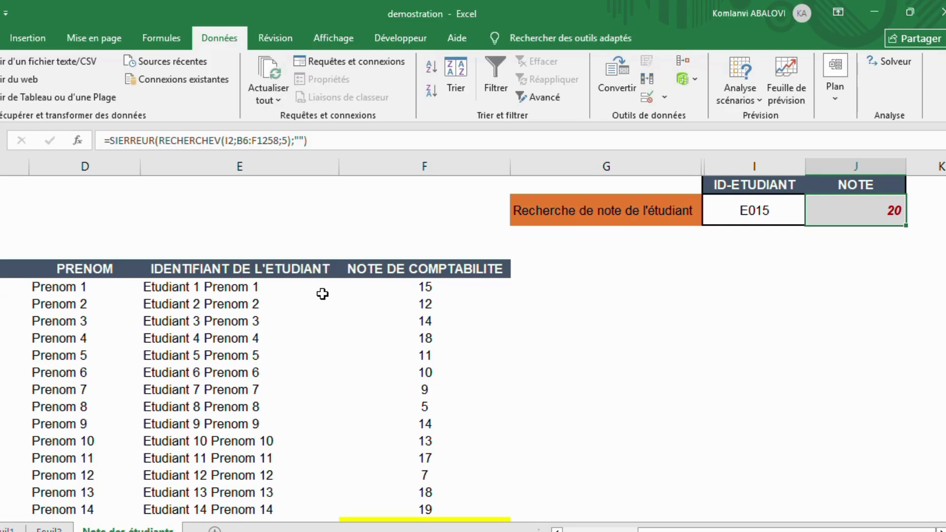
click(229, 296)
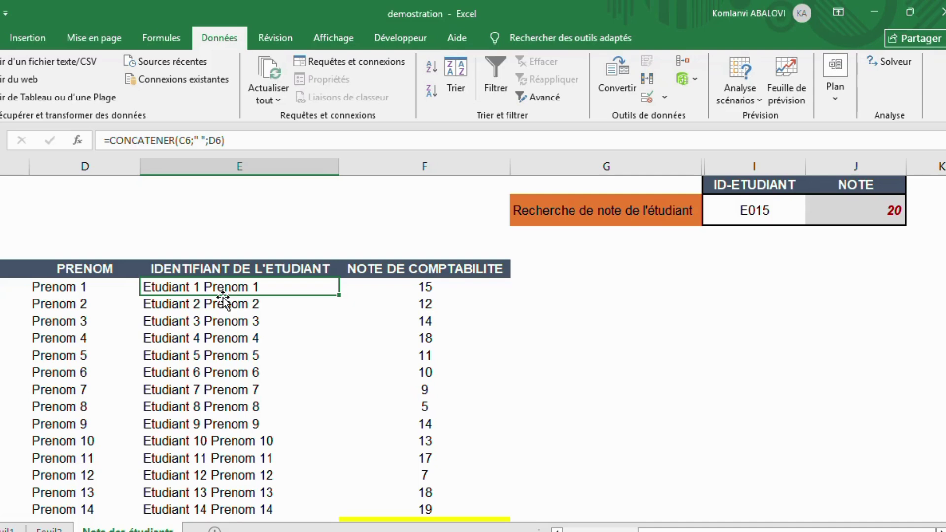
click(10, 303)
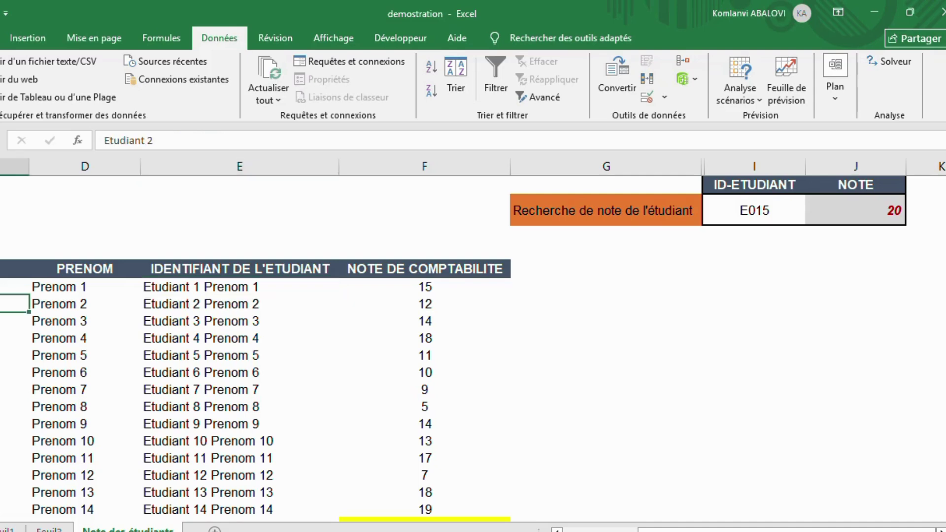
drag(738, 531, 664, 531)
click(72, 289)
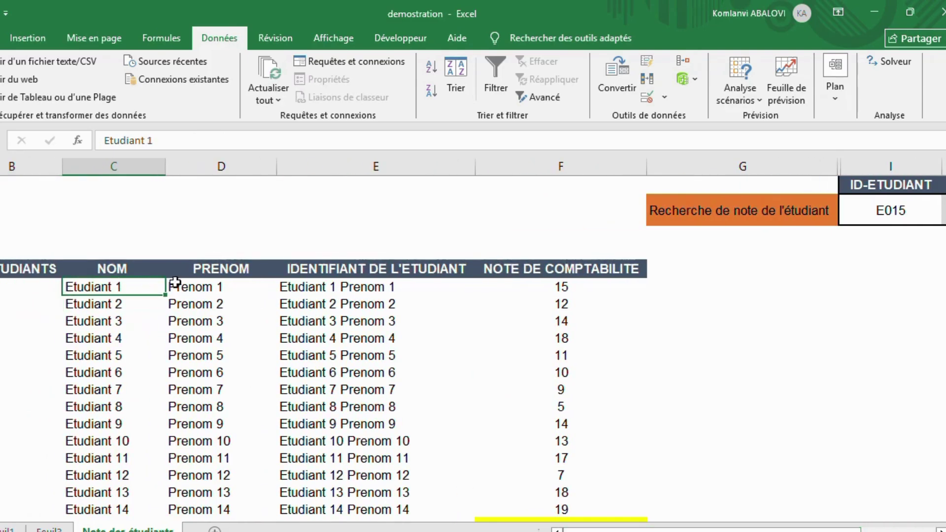
click(214, 268)
click(220, 290)
click(344, 288)
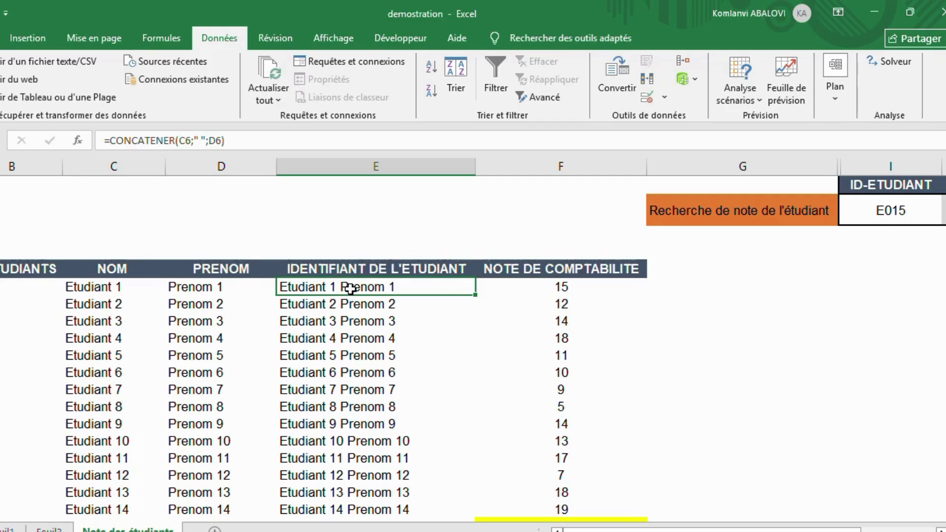
text(=)
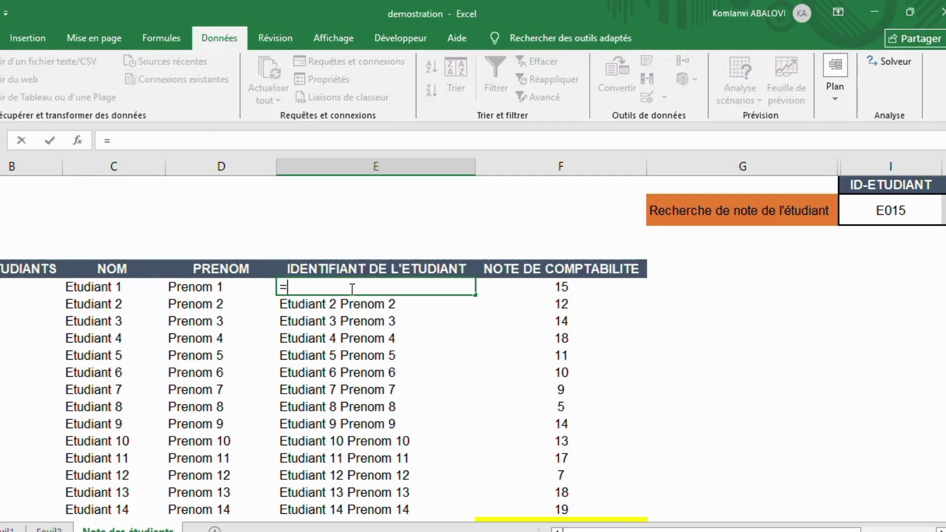
text(con)
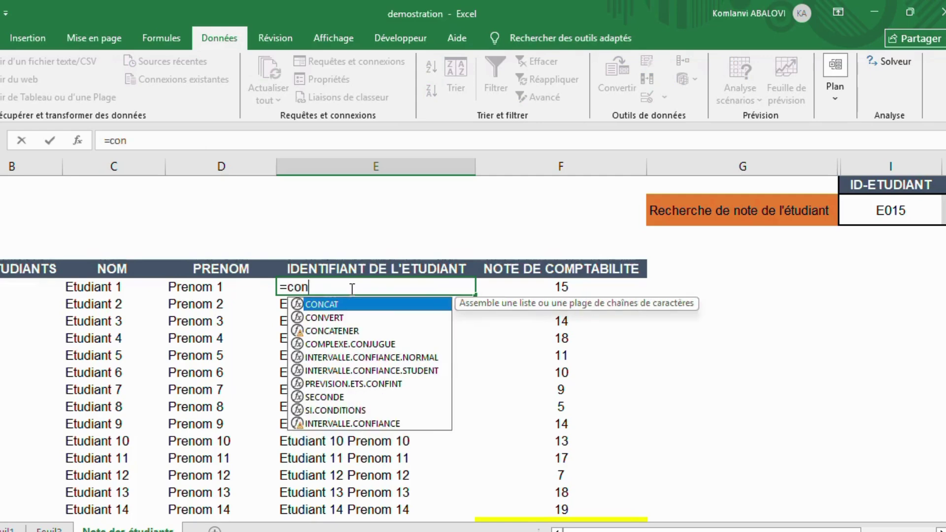
double_click(343, 332)
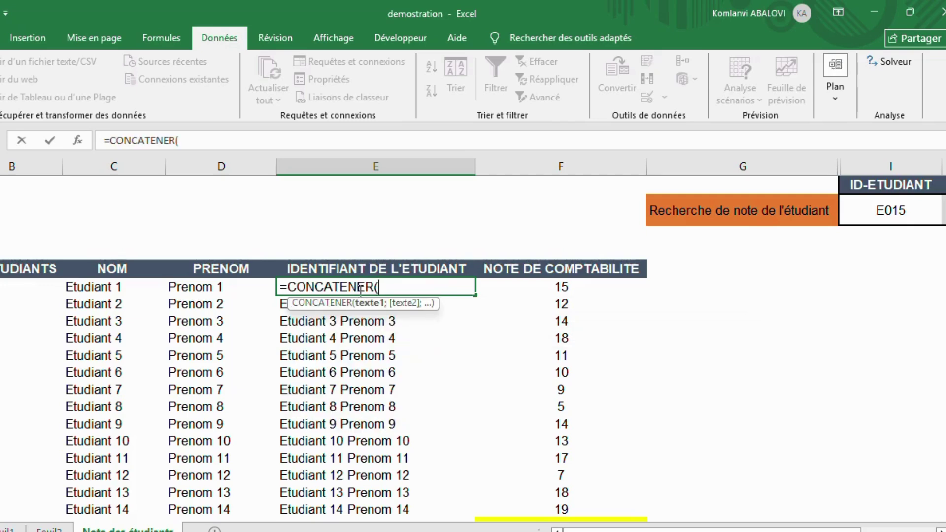
key(BackSpace)
key(BackSpace)
key(BackSpace)
key(BackSpace)
key(BackSpace)
key(BackSpace)
key(BackSpace)
key(BackSpace)
key(BackSpace)
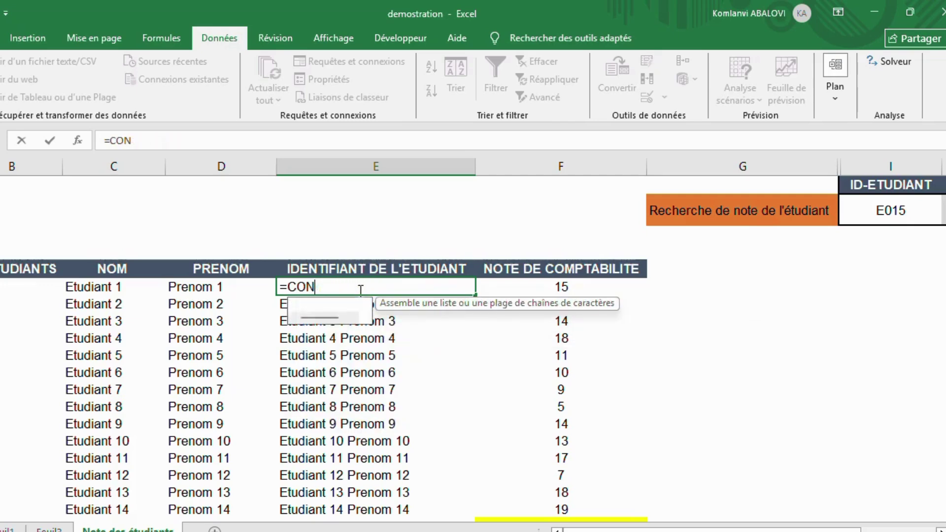
key(BackSpace)
key(BackSpace)
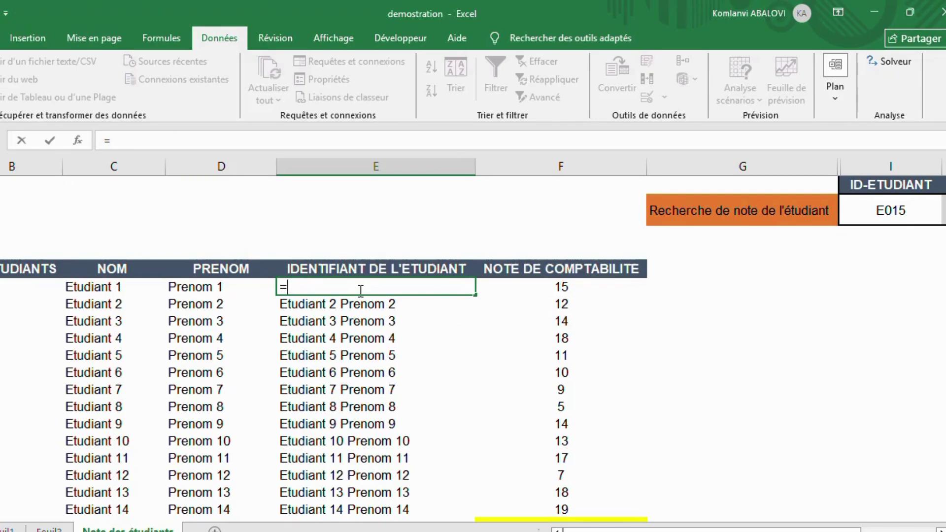
text(&)
key(BackSpace)
- Enter =CONCATENER(C6;" ";D6) in E6 to join the first student's last and first names with a space
text(conc)
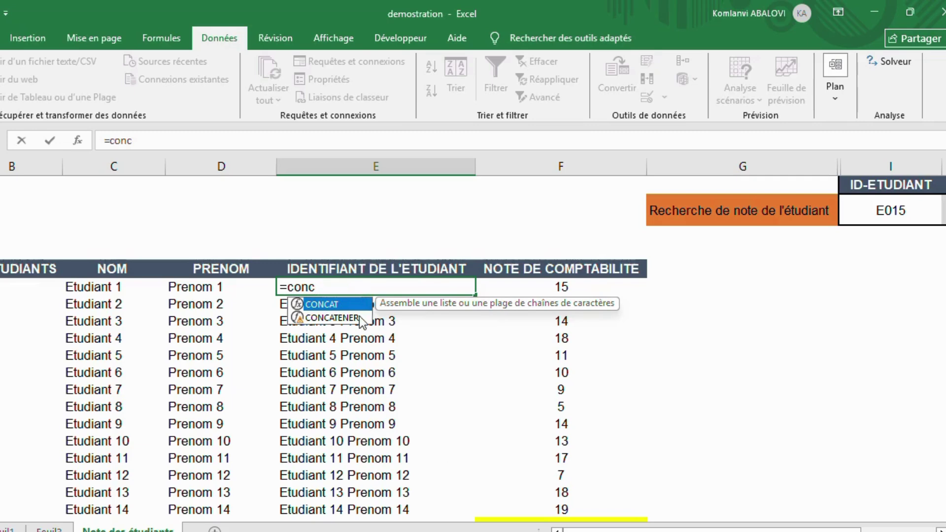
double_click(359, 317)
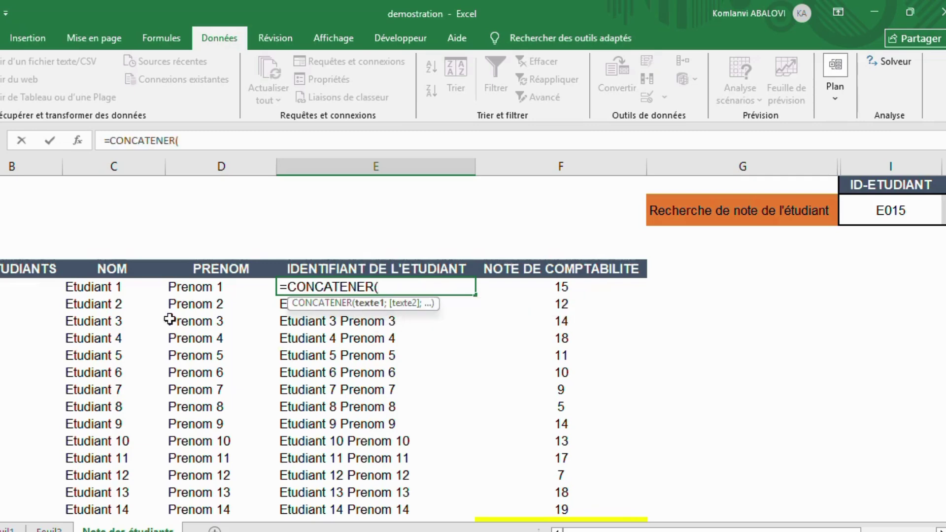
click(84, 285)
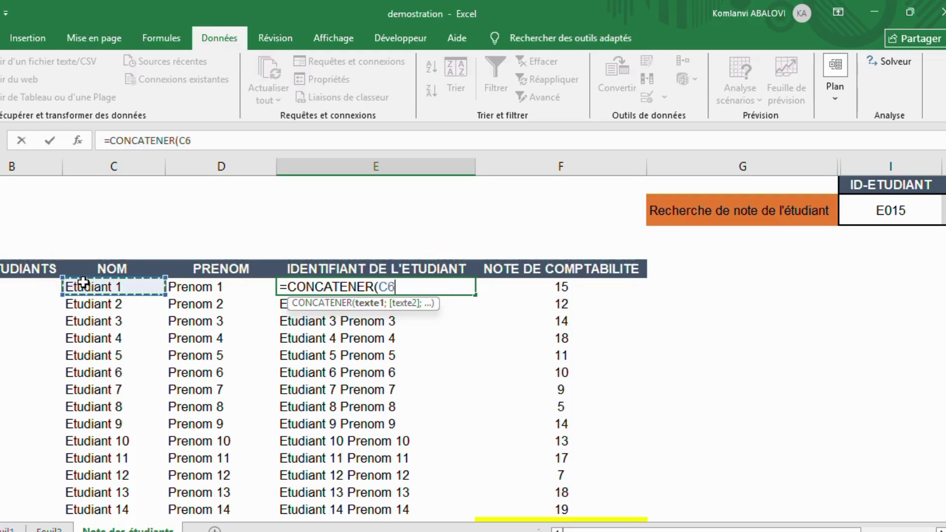
text(;)
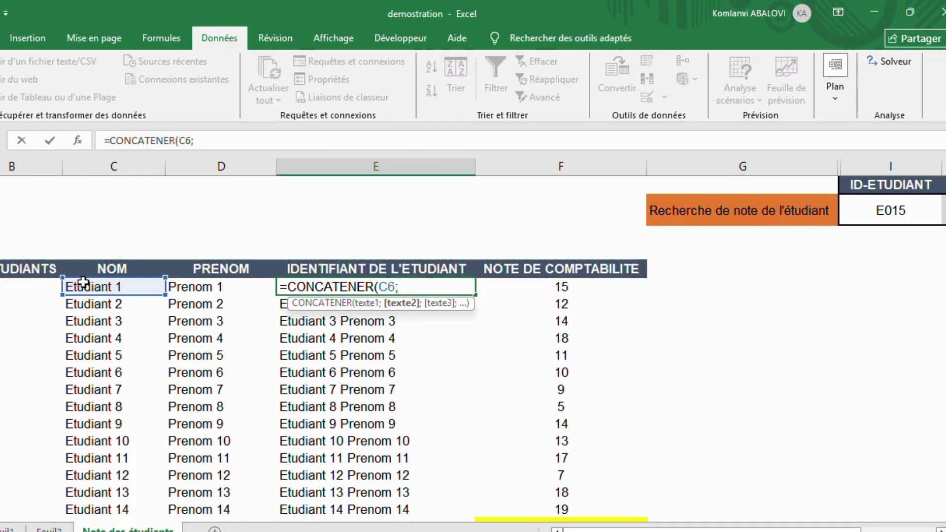
text(" ";)
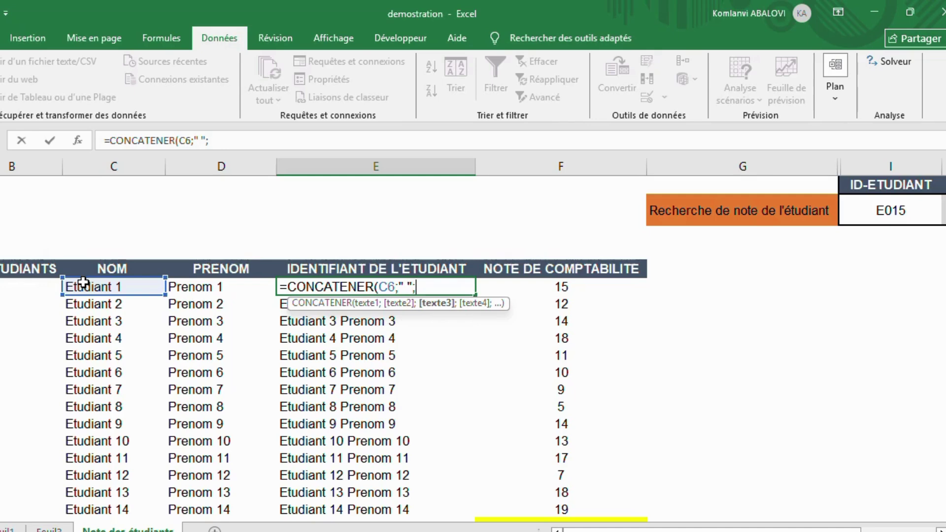
click(179, 287)
text())
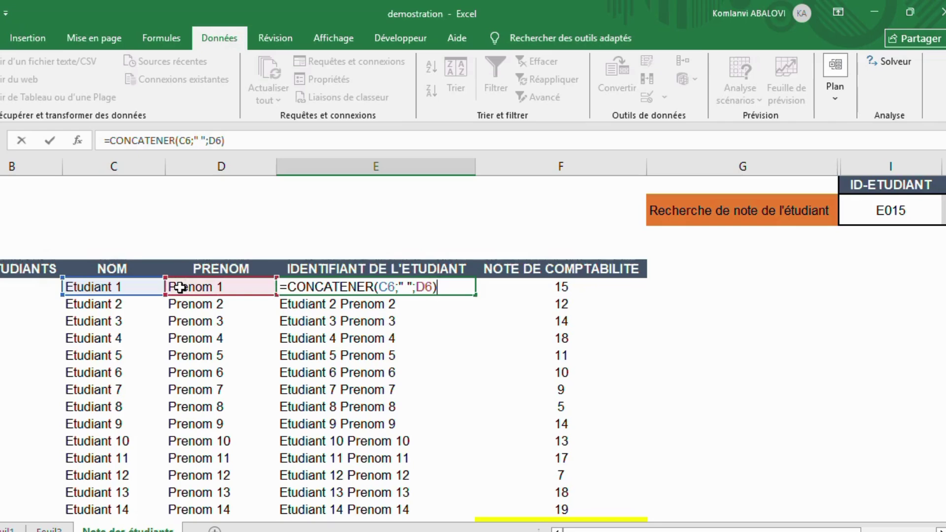
key(Return)
- Fill the CONCATENER formula from E6 down the IDENTIFIANT DE L'ETUDIANT column and review the copied results
click(290, 285)
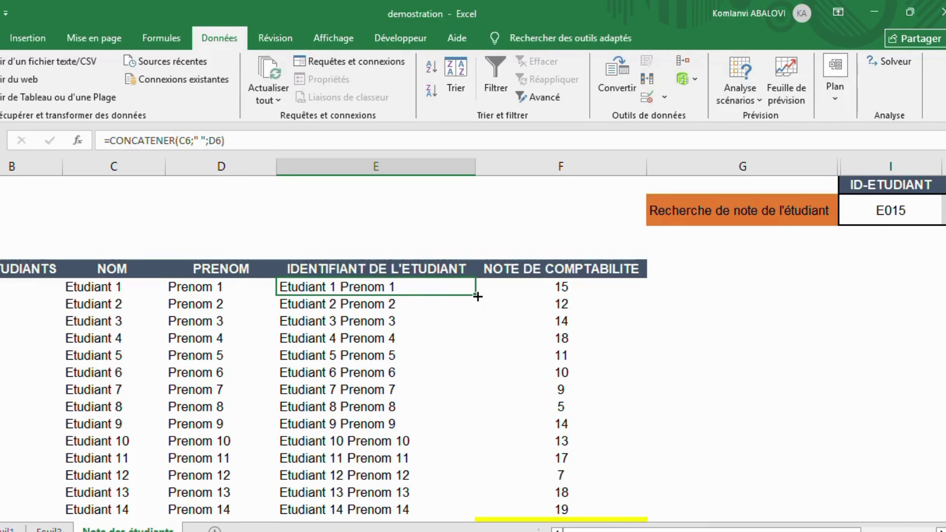
mouse_move(477, 296)
mouse_down()
mouse_move(476, 517)
mouse_move(458, 456)
mouse_move(460, 469)
mouse_up()
scroll(449, 424, up, 3)
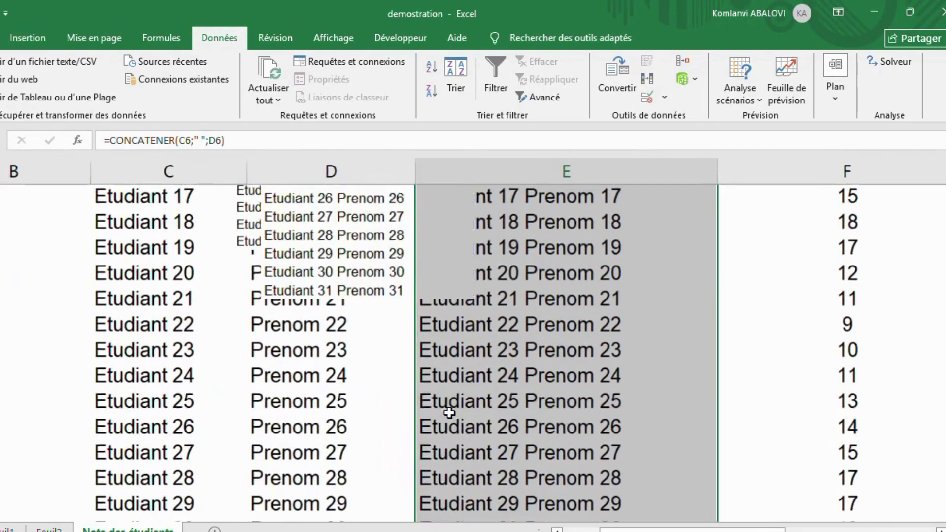
drag(945, 387, 945, 203)
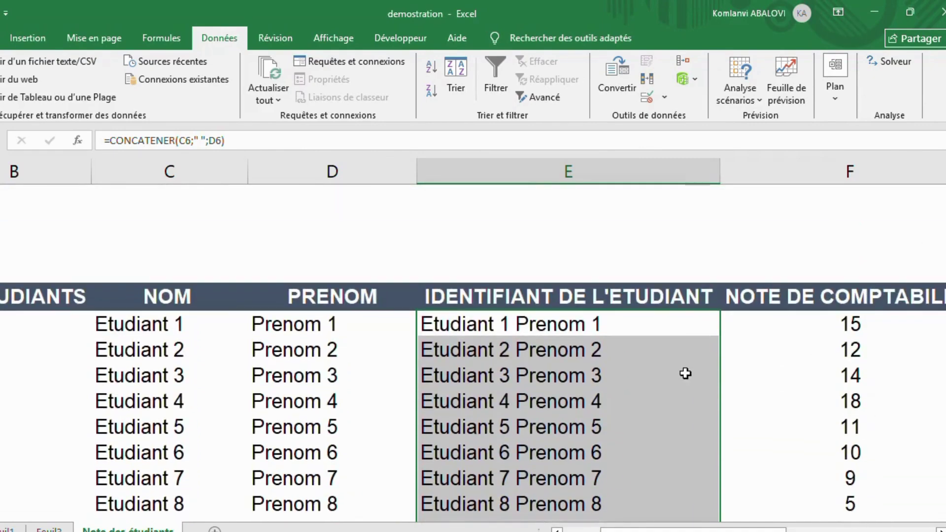
click(569, 325)
scroll(575, 351, down, 2)
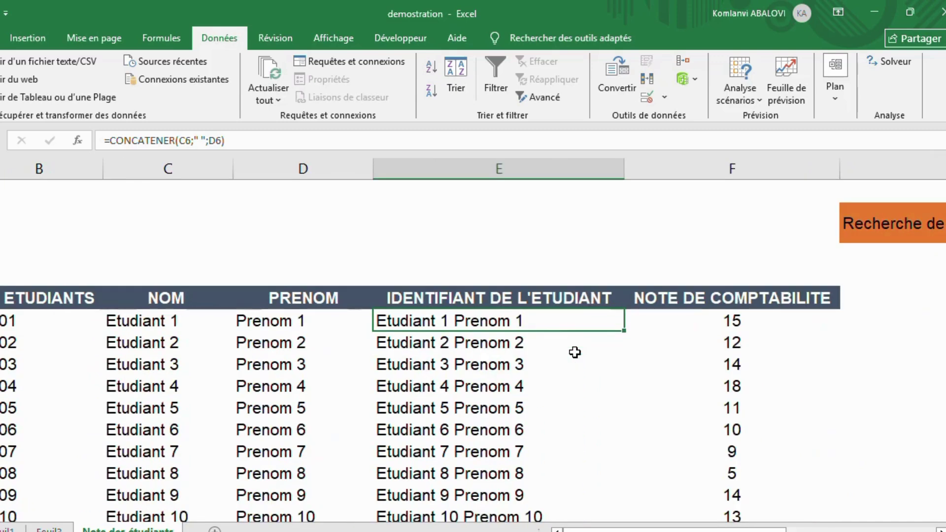
scroll(633, 365, down, 1)
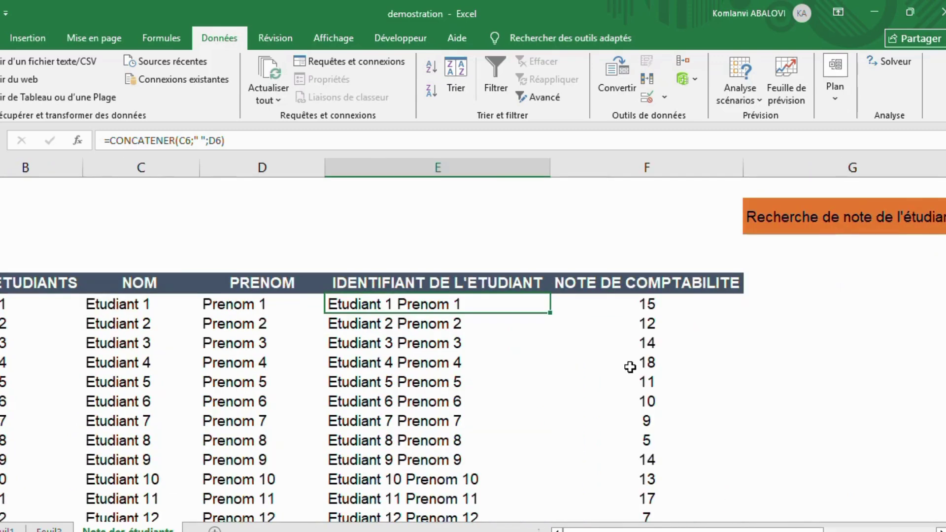
drag(773, 529, 891, 529)
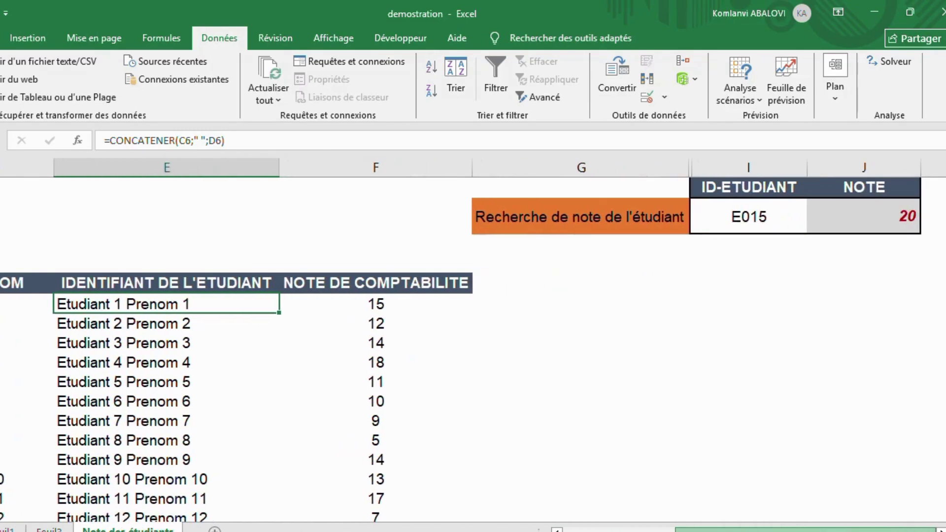